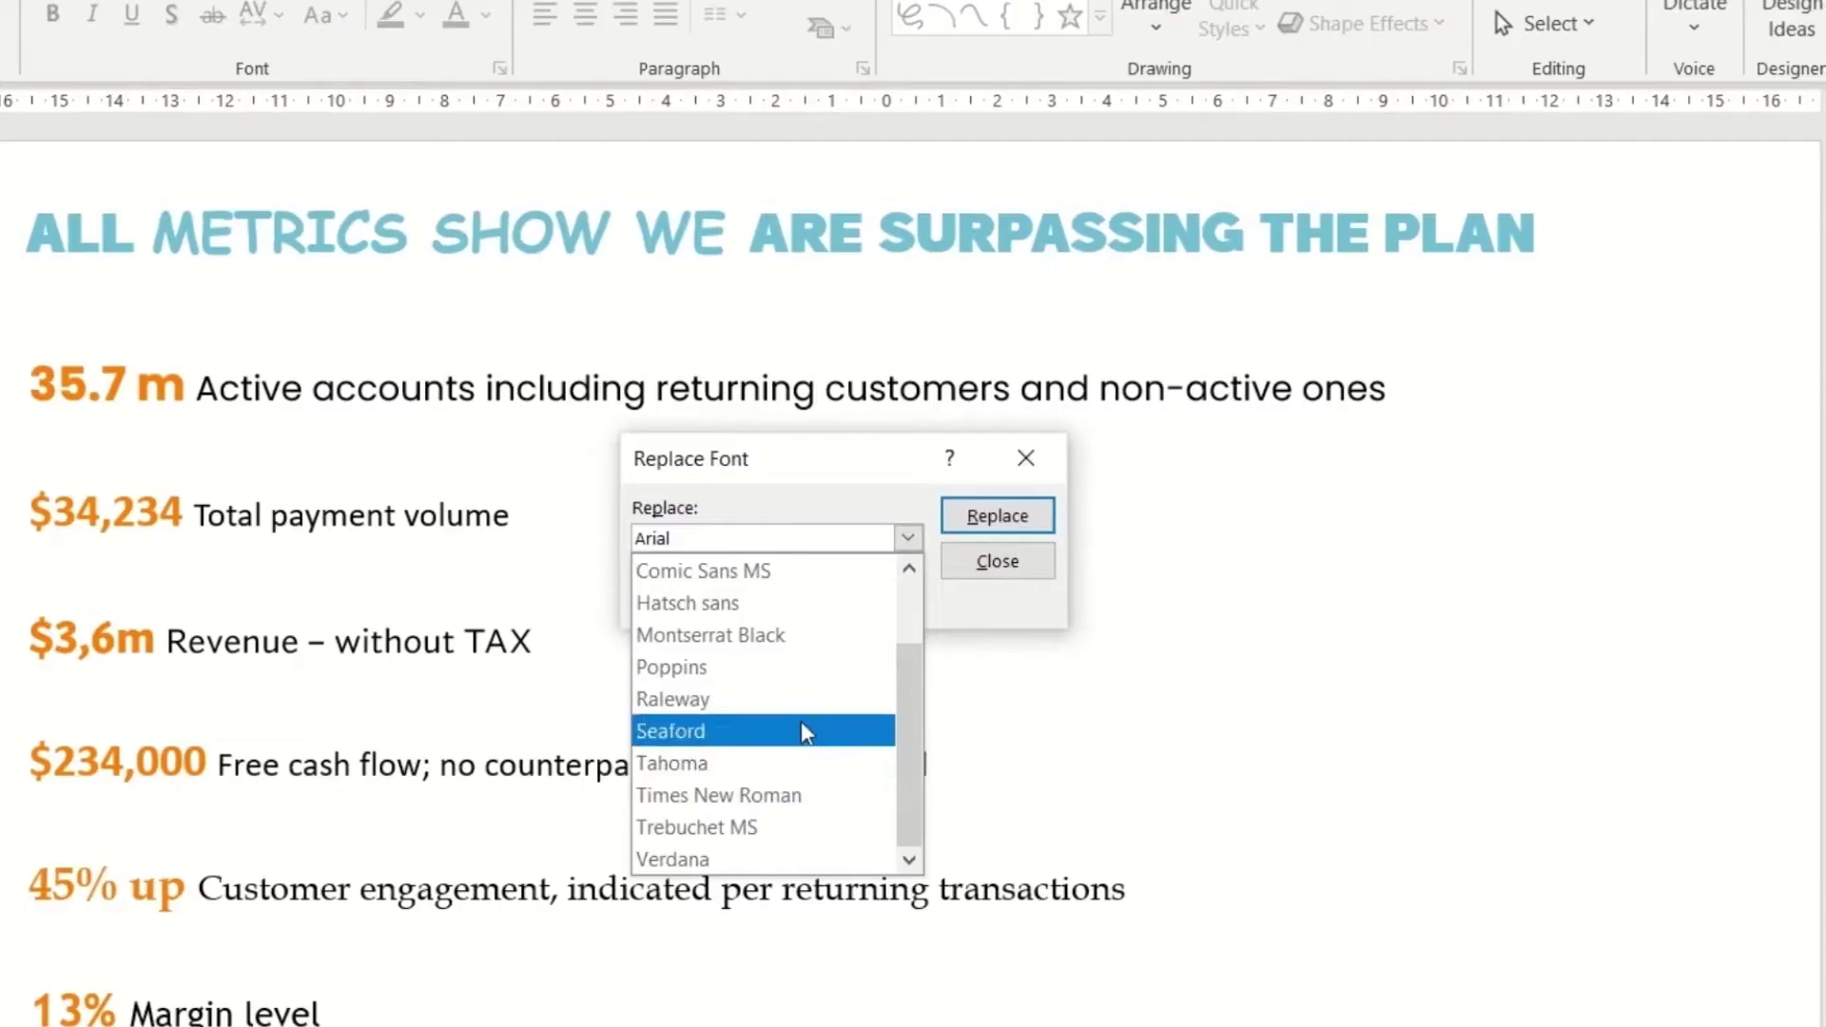
Start a blank presentation, Presentation1, showing a single empty slide 1
{"action": "left_click", "coordinate": [881, 469]}
{"action": "left_click", "coordinate": [894, 600]}
{"action": "scroll", "coordinate": [803, 825], "scroll_direction": "down", "scroll_amount": 10}
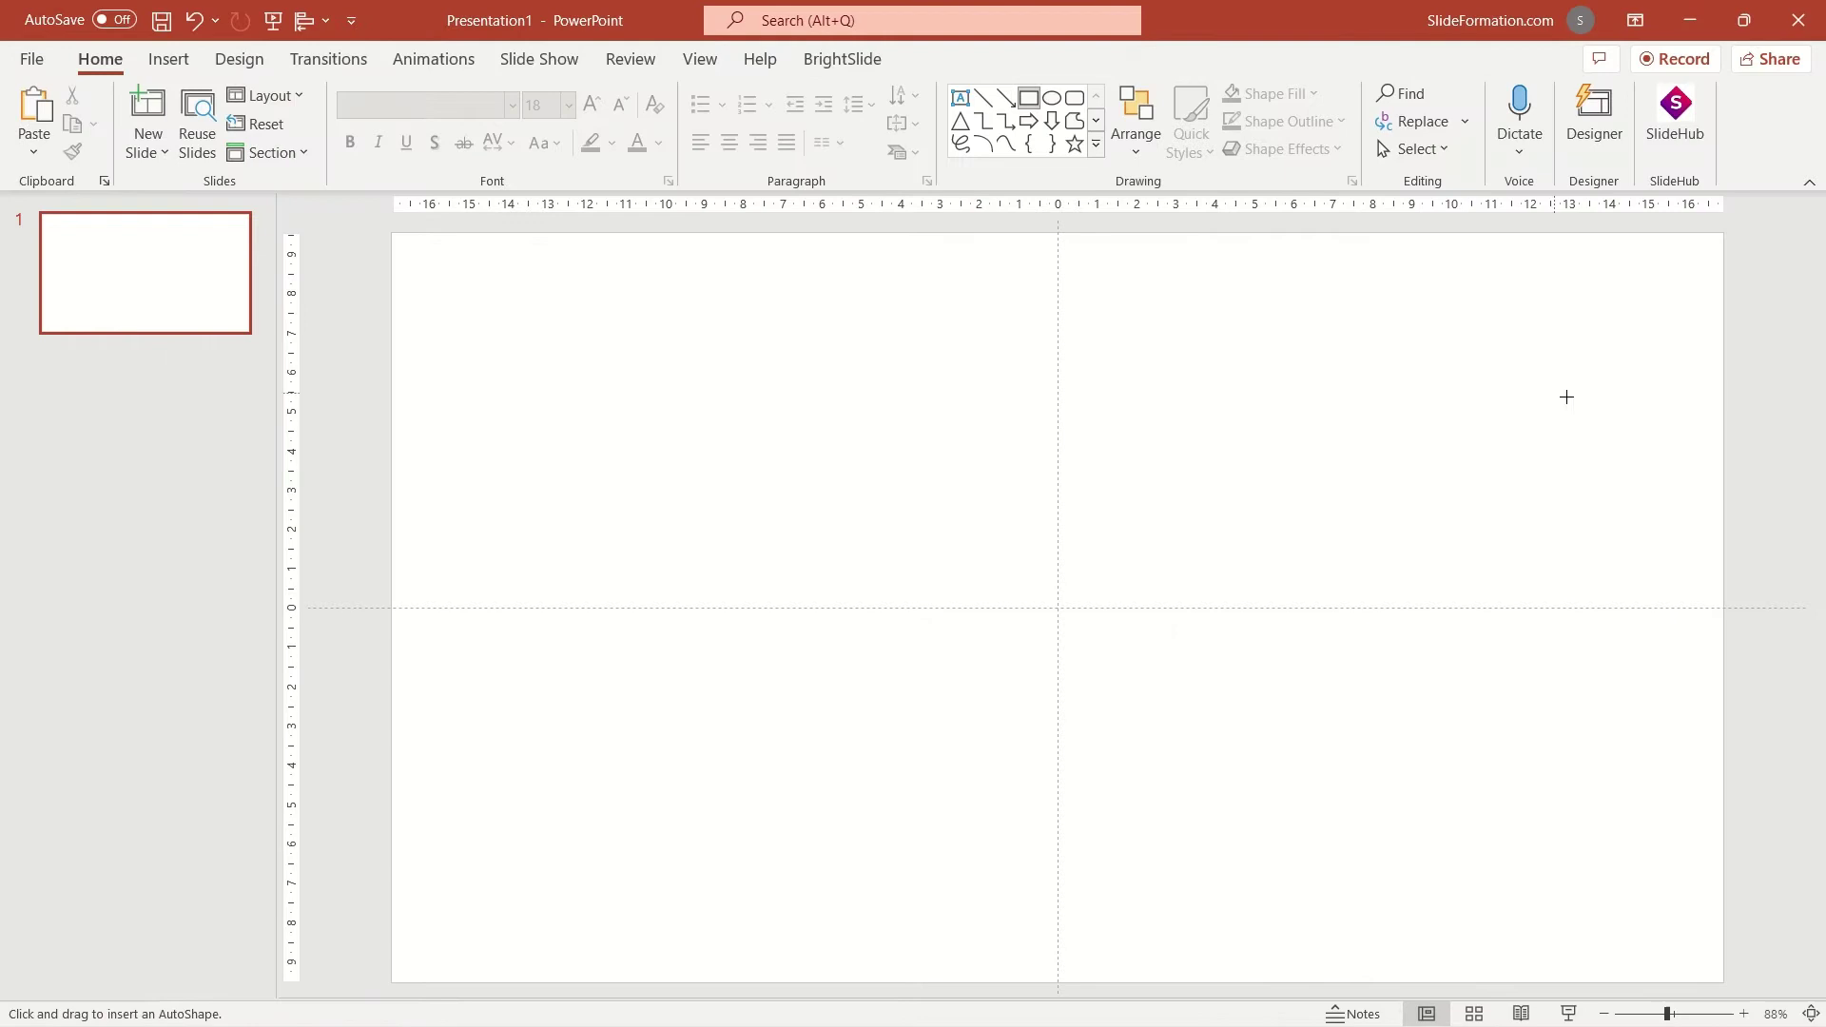
Draw a 2.13 × 4.14 cm navy rectangle near slide 1's top-right corner
{"action": "left_click_drag", "start_coordinate": [1581, 360], "coordinate": [1664, 381]}
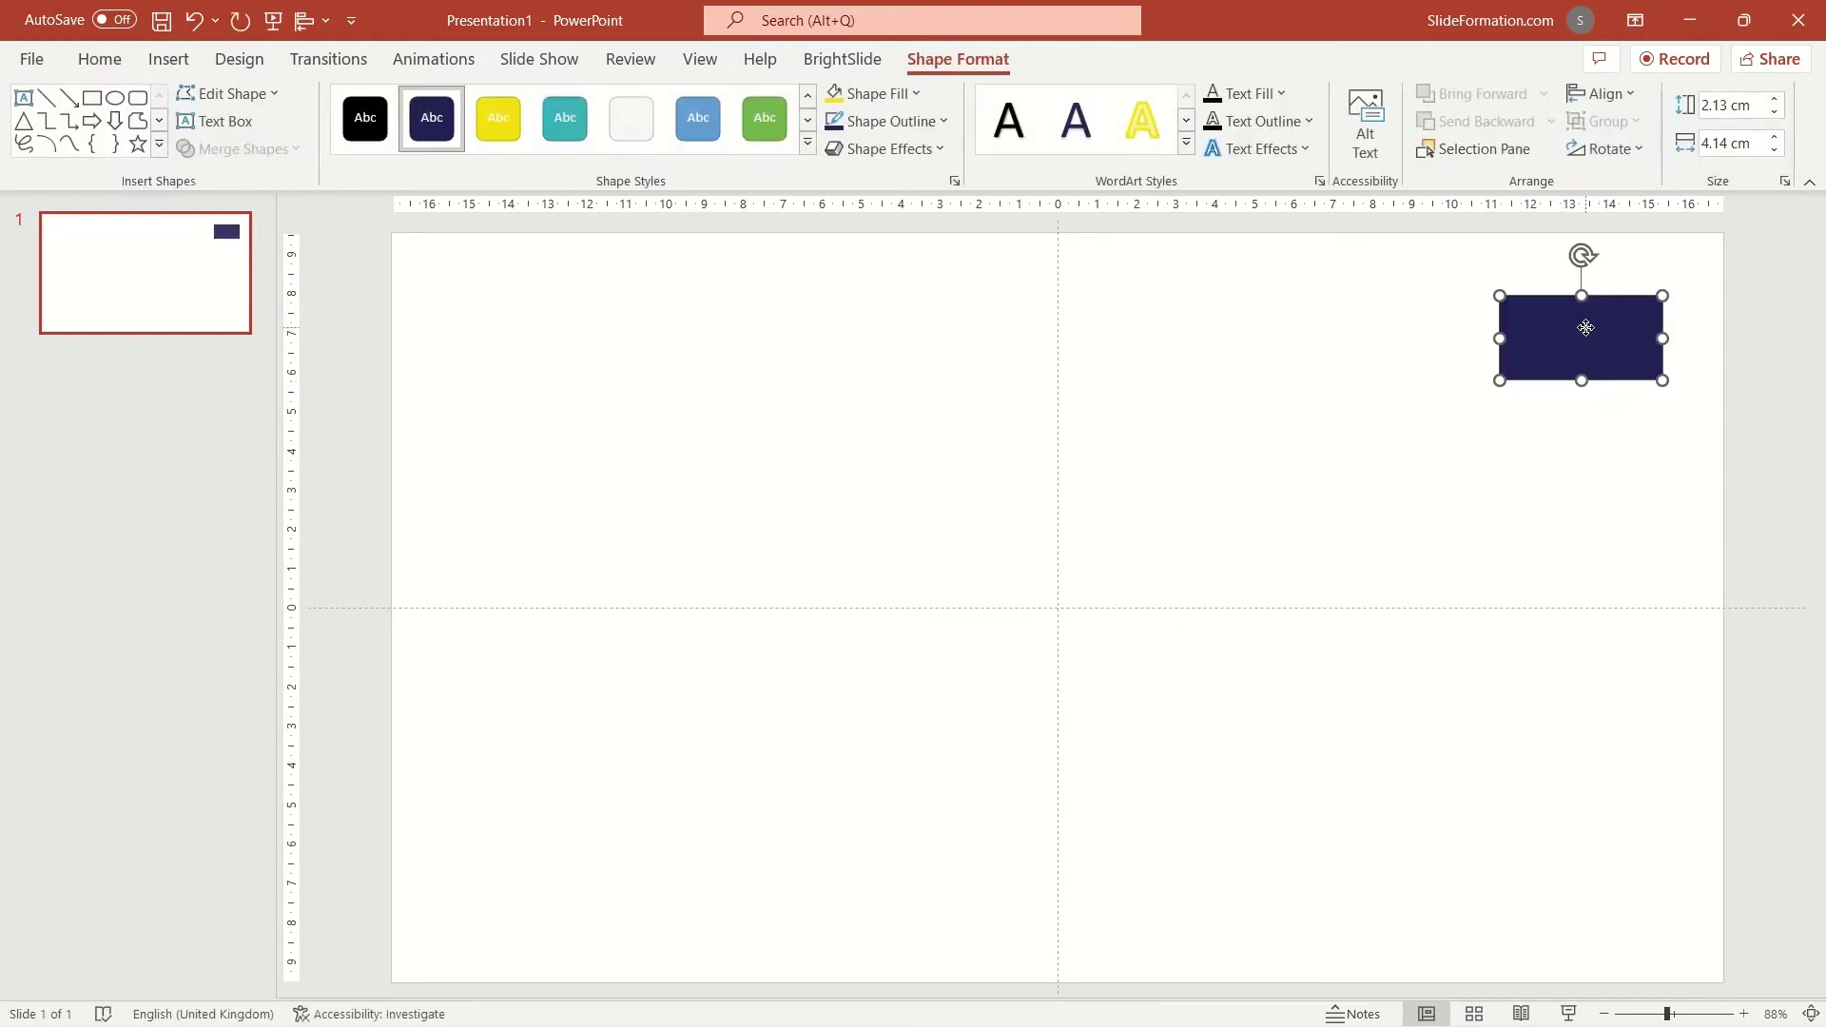
{"action": "mouse_move", "coordinate": [1585, 327]}
{"action": "left_mouse_down"}
{"action": "mouse_move", "coordinate": [1602, 310]}
{"action": "mouse_move", "coordinate": [1659, 401]}
{"action": "mouse_move", "coordinate": [1529, 290]}
{"action": "mouse_move", "coordinate": [1673, 338]}
{"action": "mouse_move", "coordinate": [1588, 313]}
{"action": "mouse_move", "coordinate": [1550, 325]}
{"action": "left_mouse_up"}
{"action": "left_click", "coordinate": [1614, 459]}
{"action": "left_click", "coordinate": [1467, 485]}
{"action": "left_click", "coordinate": [1486, 310]}
{"action": "left_click", "coordinate": [1579, 380]}
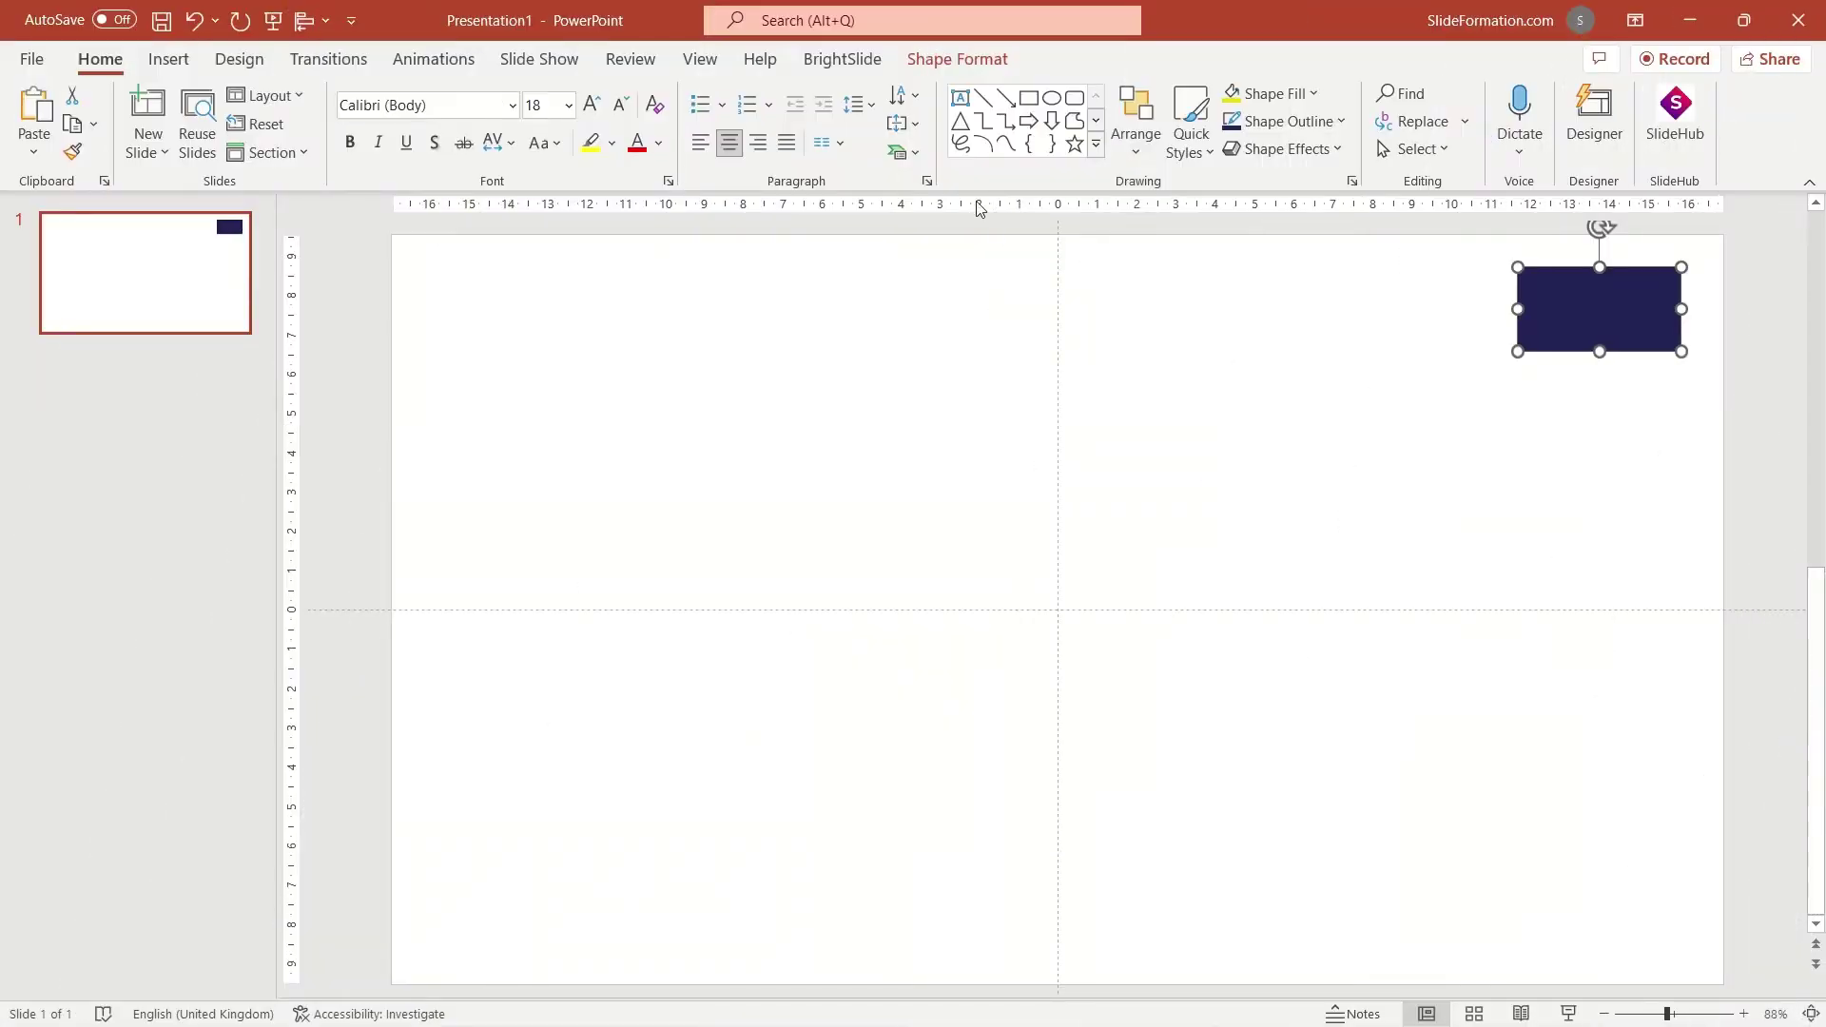
Paste the navy rectangle onto the Title and Content layout in Slide Master view
{"action": "left_click", "coordinate": [700, 59]}
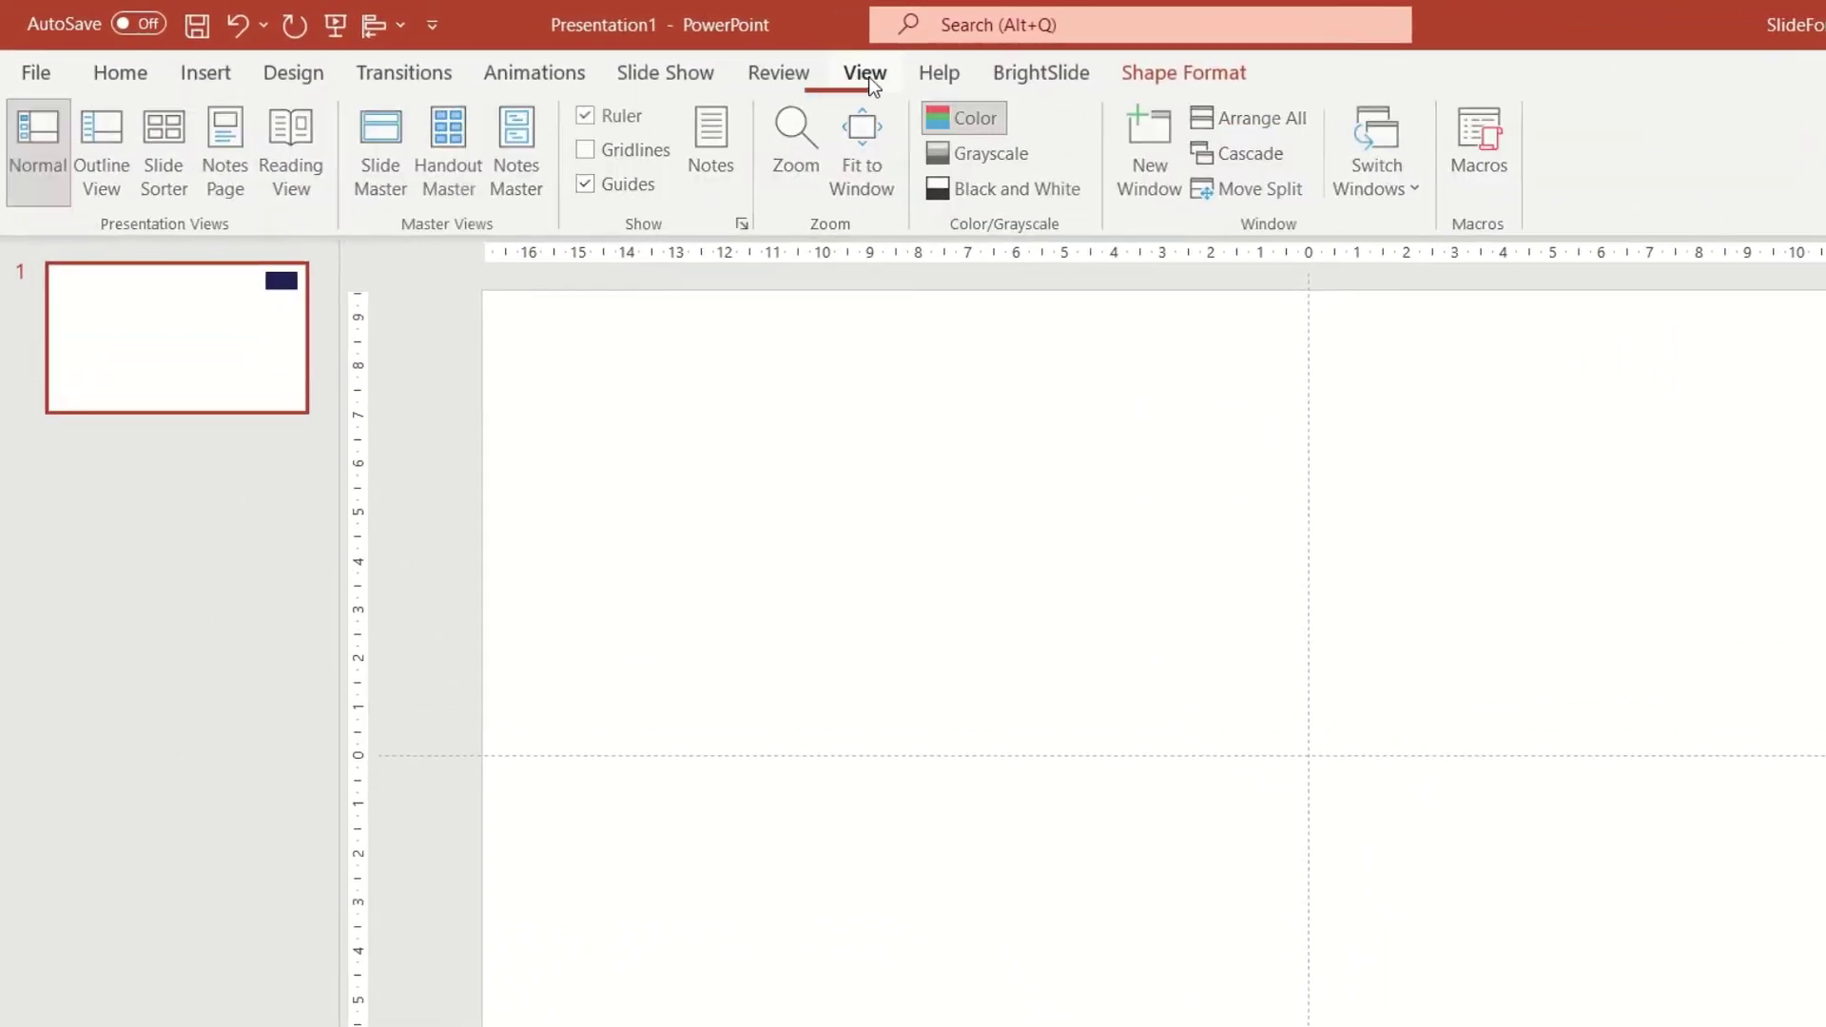
{"action": "left_click", "coordinate": [384, 129]}
{"action": "left_click", "coordinate": [269, 428]}
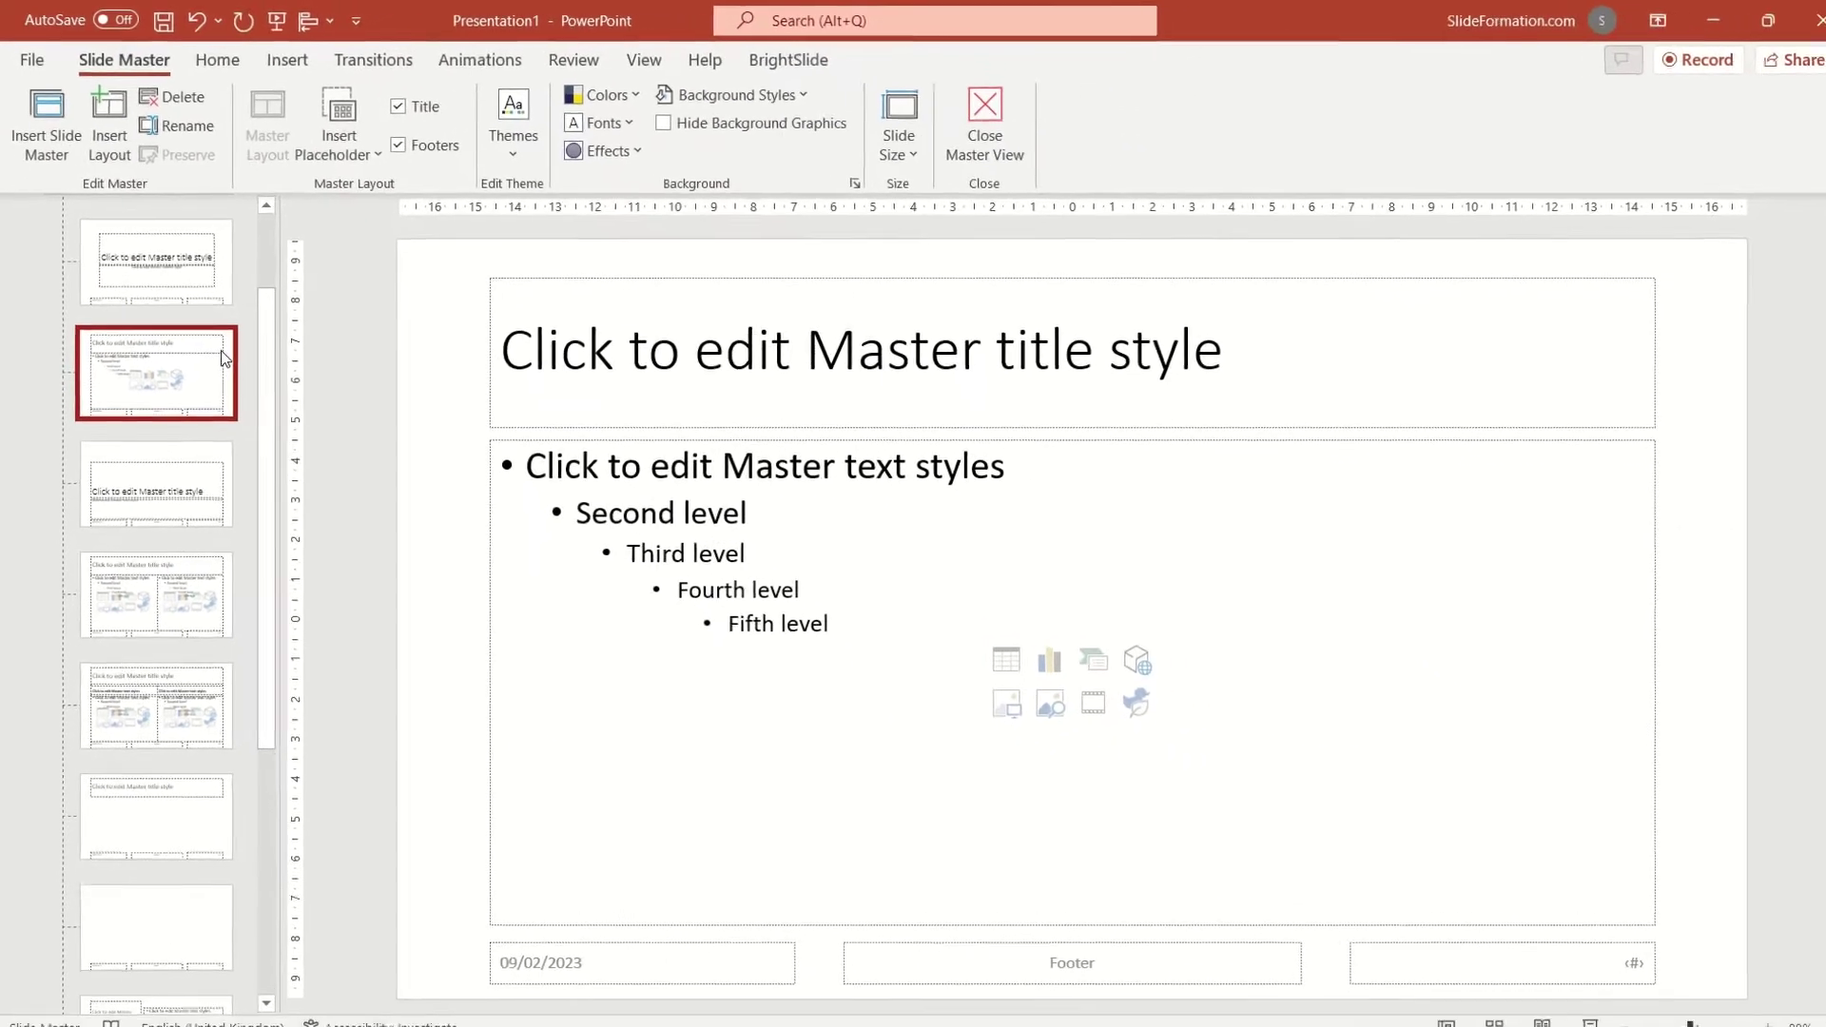
{"action": "key", "text": "ctrl+v"}
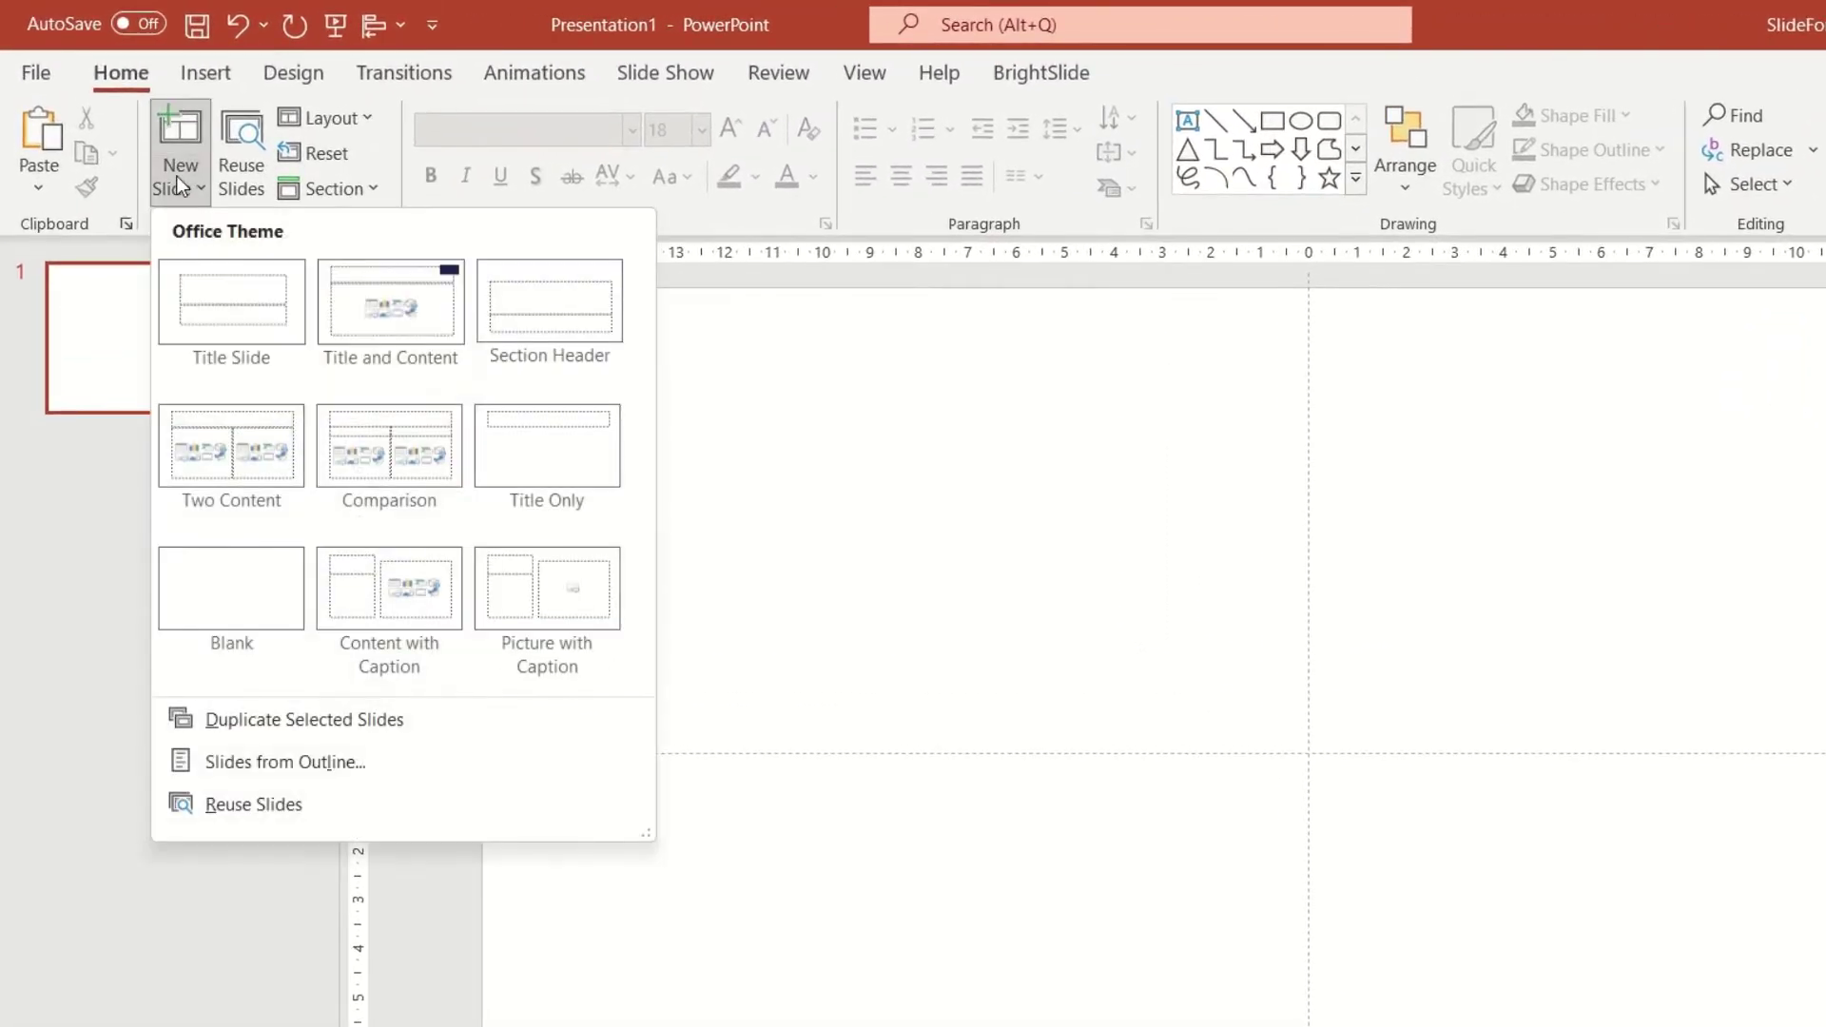
Add slide 2 using Title and Content and move slide 1's rectangle further left
{"action": "left_click", "coordinate": [392, 342]}
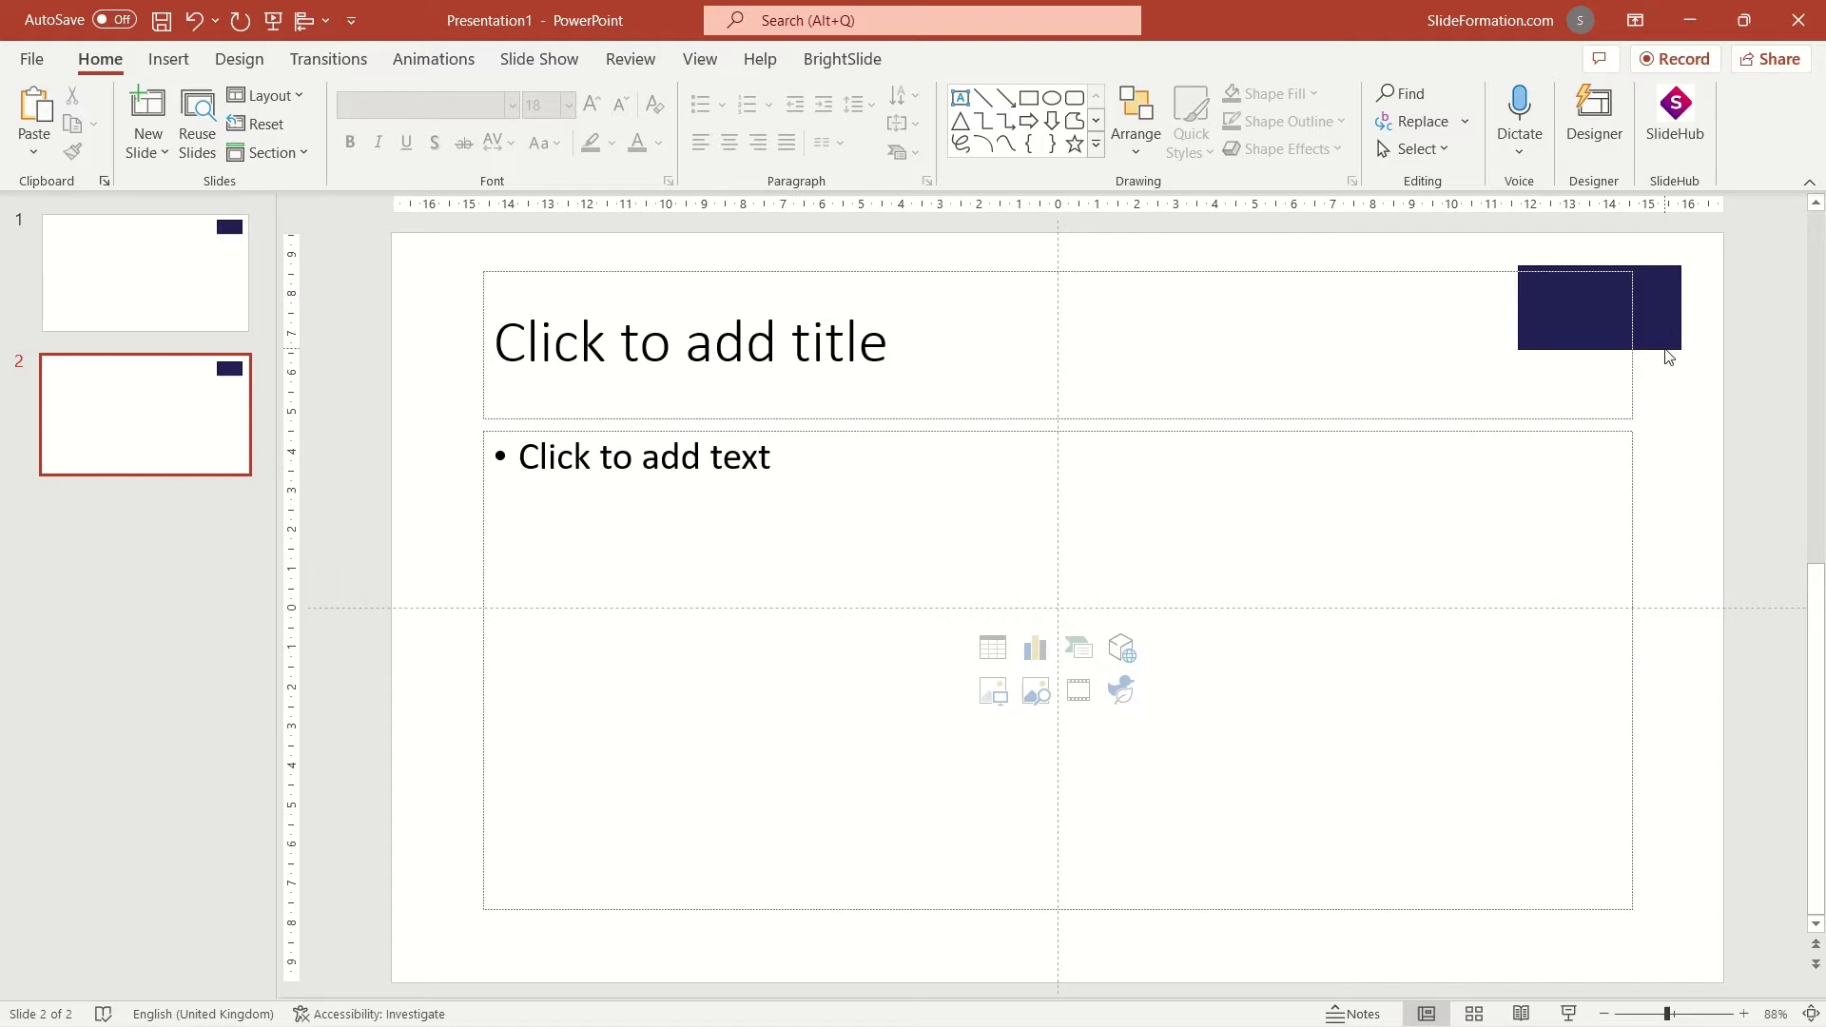
{"action": "left_click", "coordinate": [264, 301]}
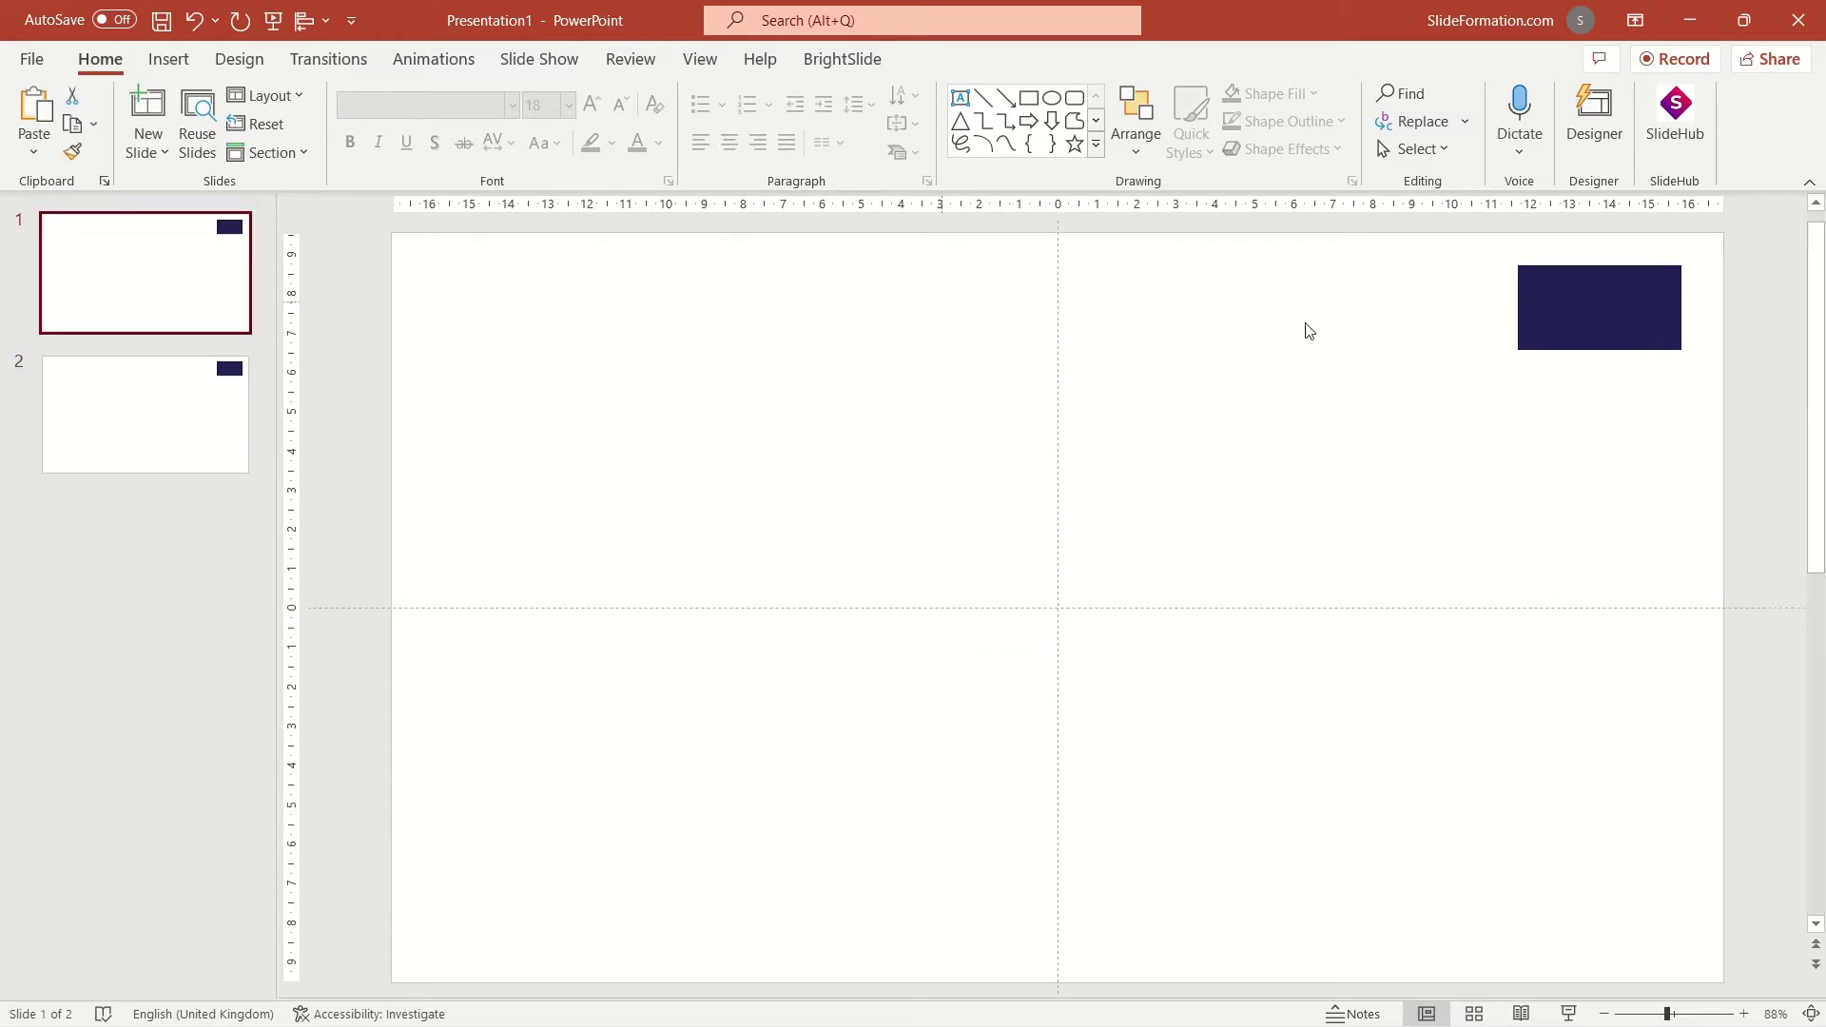
{"action": "left_click_drag", "start_coordinate": [1544, 299], "coordinate": [1298, 327]}
{"action": "left_click", "coordinate": [221, 435]}
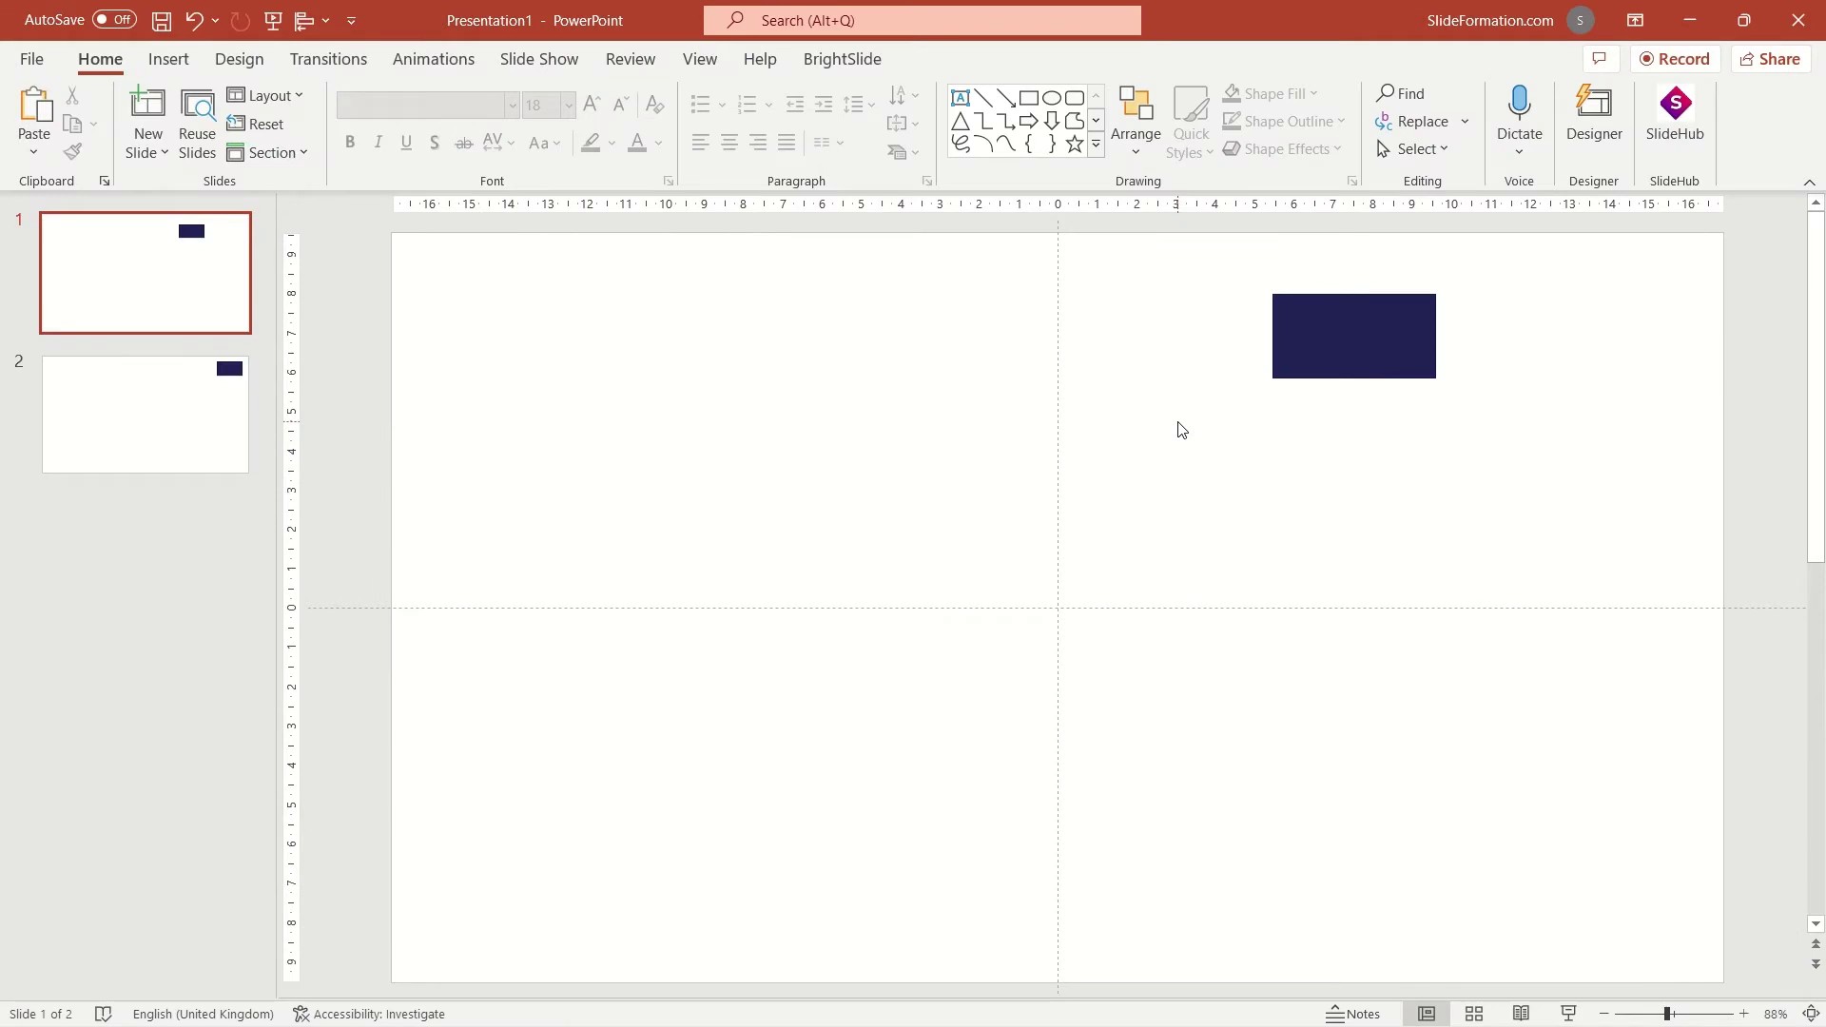
Lock slide 1's rectangle and check that it stays fixed when selected
{"action": "right_click", "coordinate": [1337, 346]}
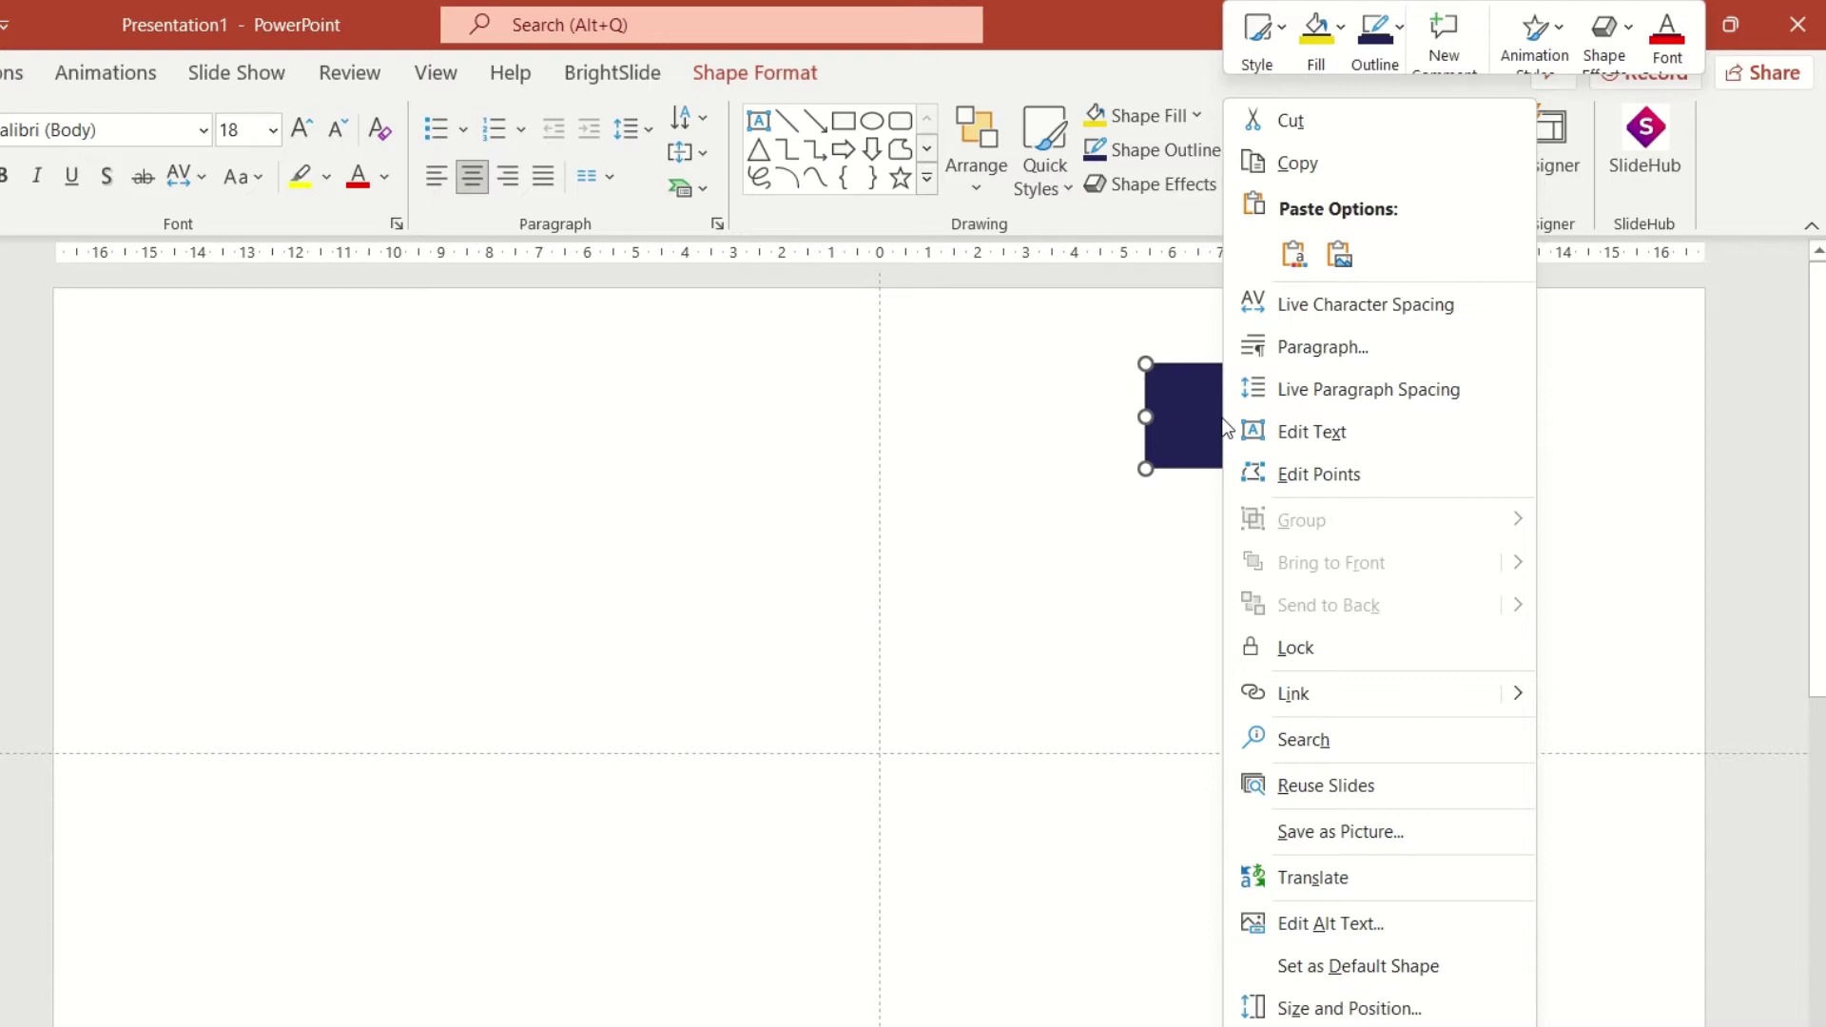
{"action": "left_click", "coordinate": [1332, 658]}
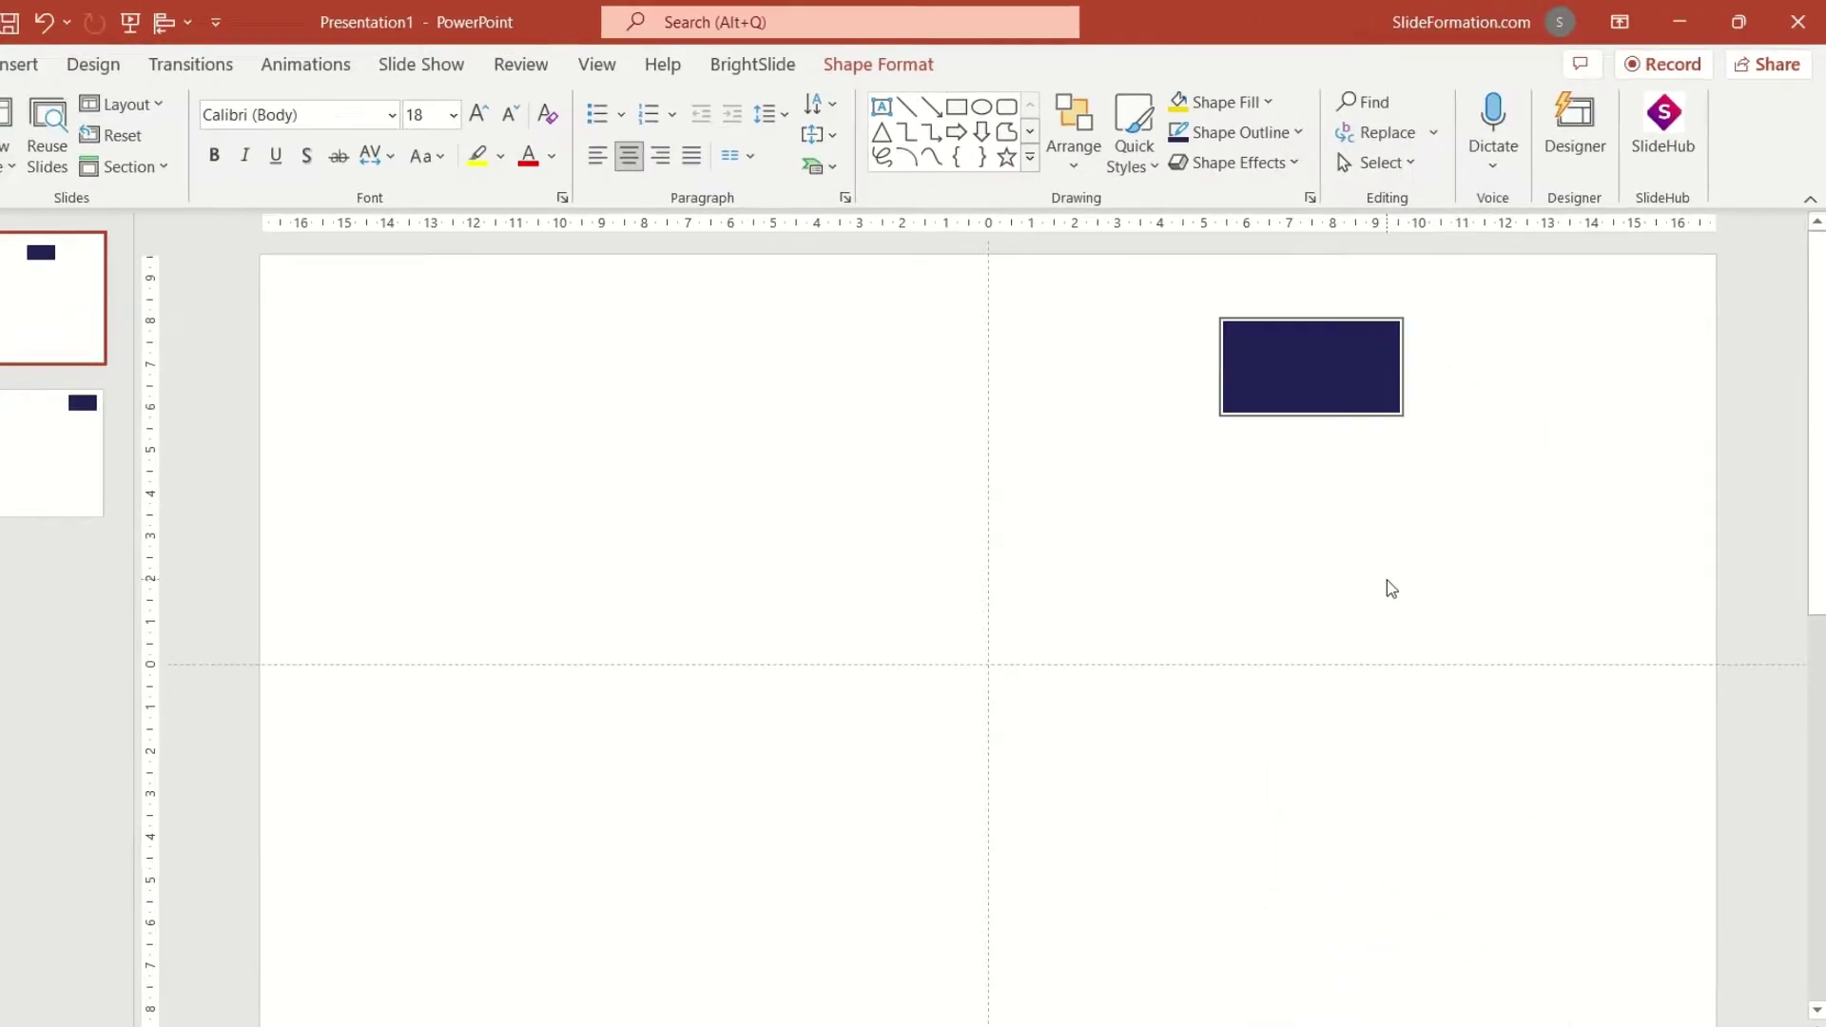
{"action": "left_click", "coordinate": [1398, 501]}
{"action": "left_click", "coordinate": [1366, 364]}
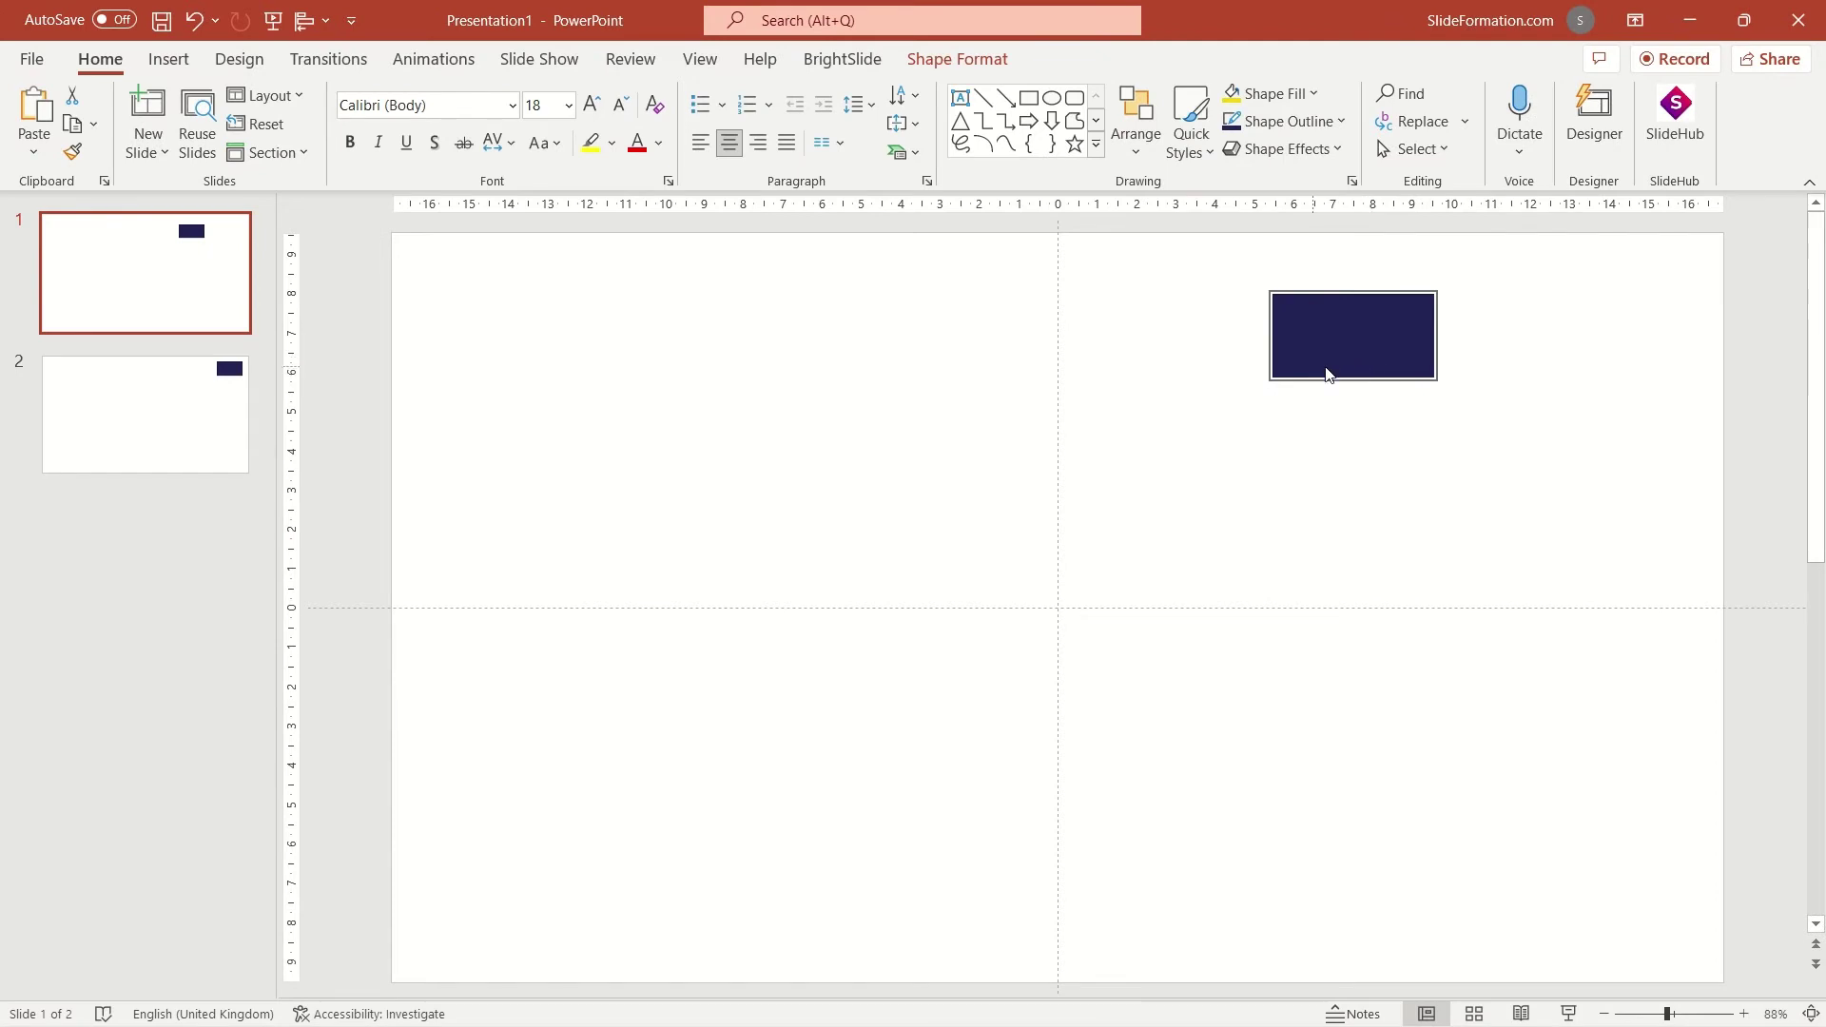
{"action": "left_click", "coordinate": [1329, 460]}
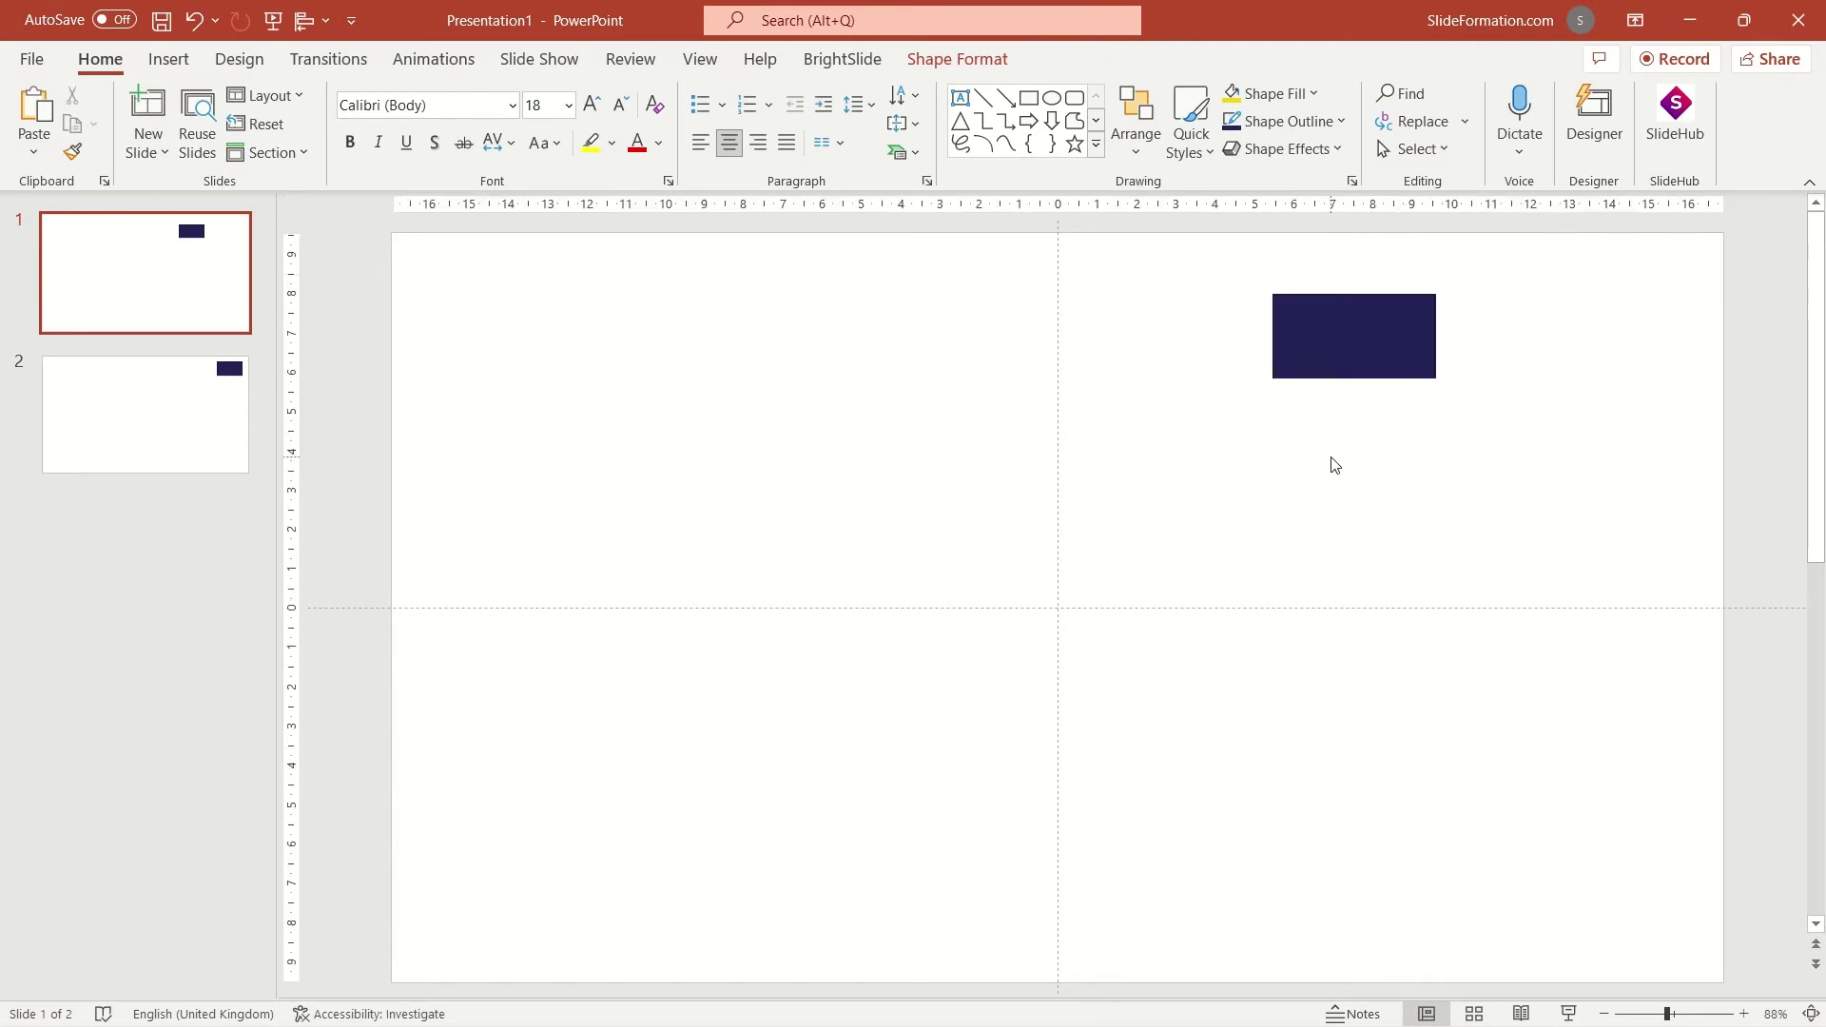
{"action": "left_click", "coordinate": [1373, 366]}
{"action": "left_click", "coordinate": [1400, 470]}
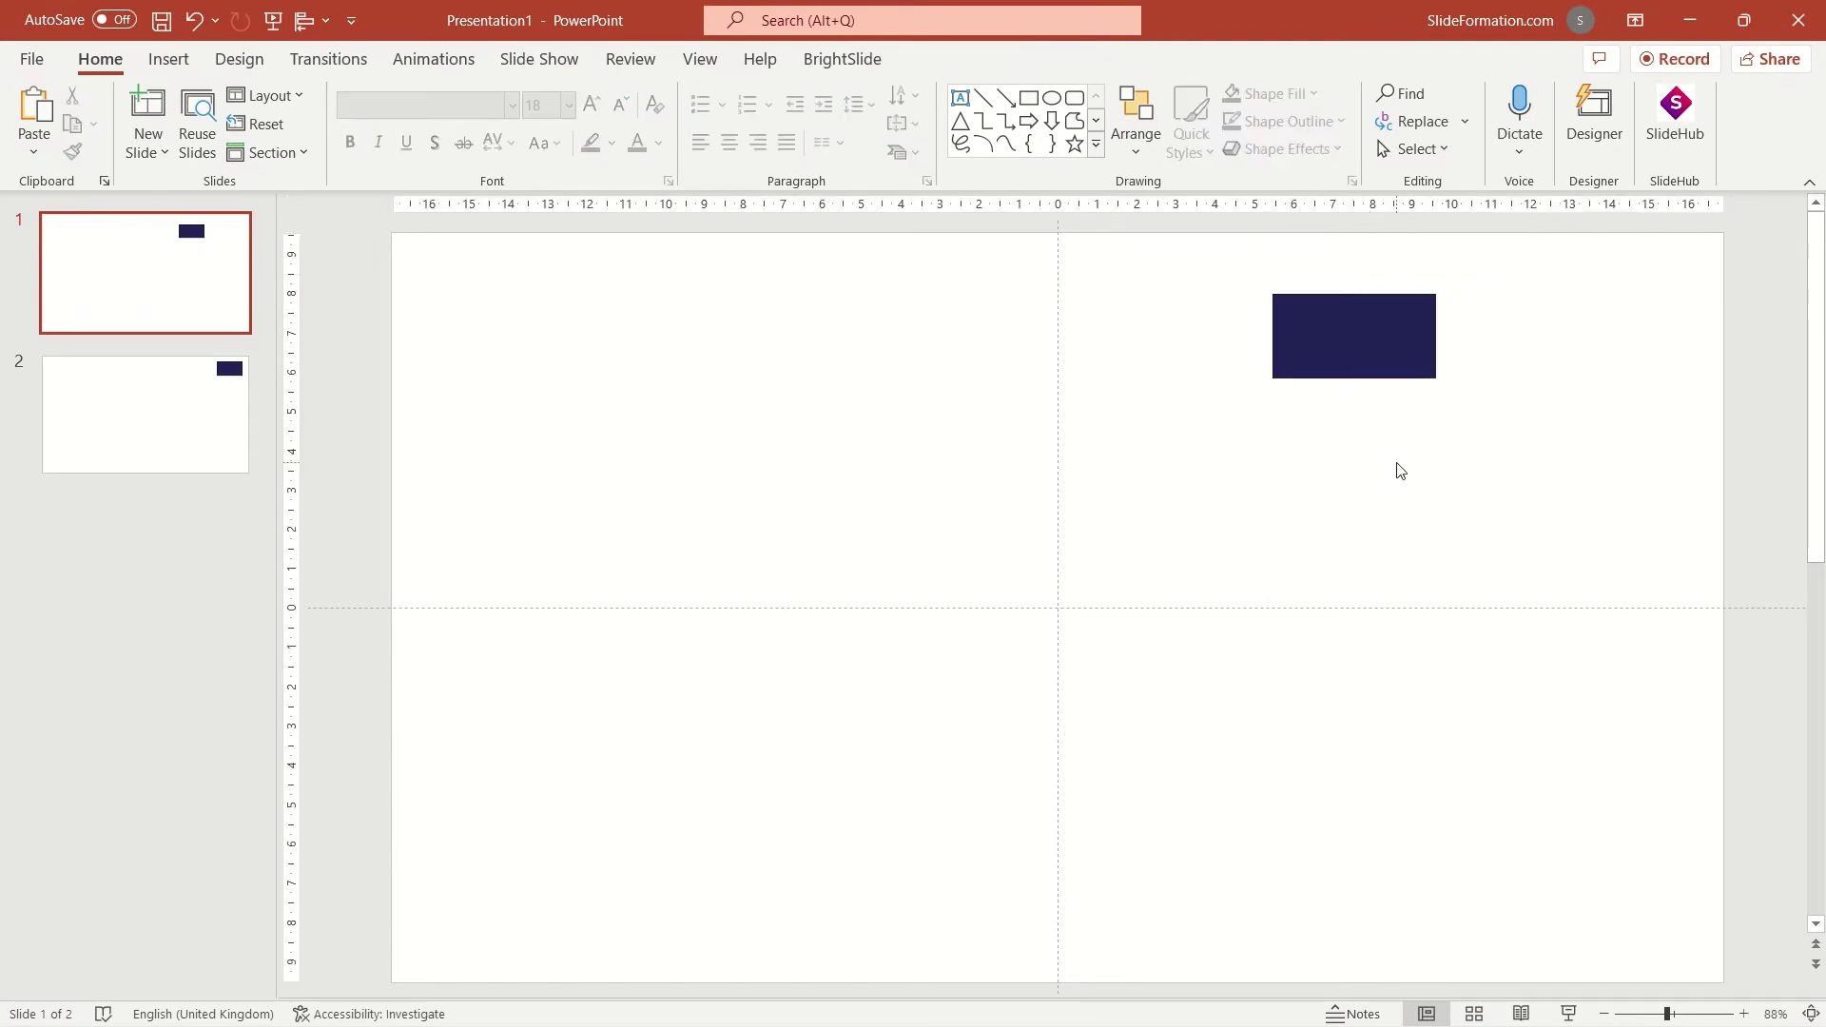
Unlock the rectangle and drag it to the slide's upper left
{"action": "right_click", "coordinate": [1303, 351]}
{"action": "left_click", "coordinate": [1404, 523]}
{"action": "left_click", "coordinate": [1417, 583]}
{"action": "left_click_drag", "start_coordinate": [1342, 363], "coordinate": [721, 397]}
Delete slide 1's rectangle and insert the yarn-ball stock icon
{"action": "key", "text": "Delete"}
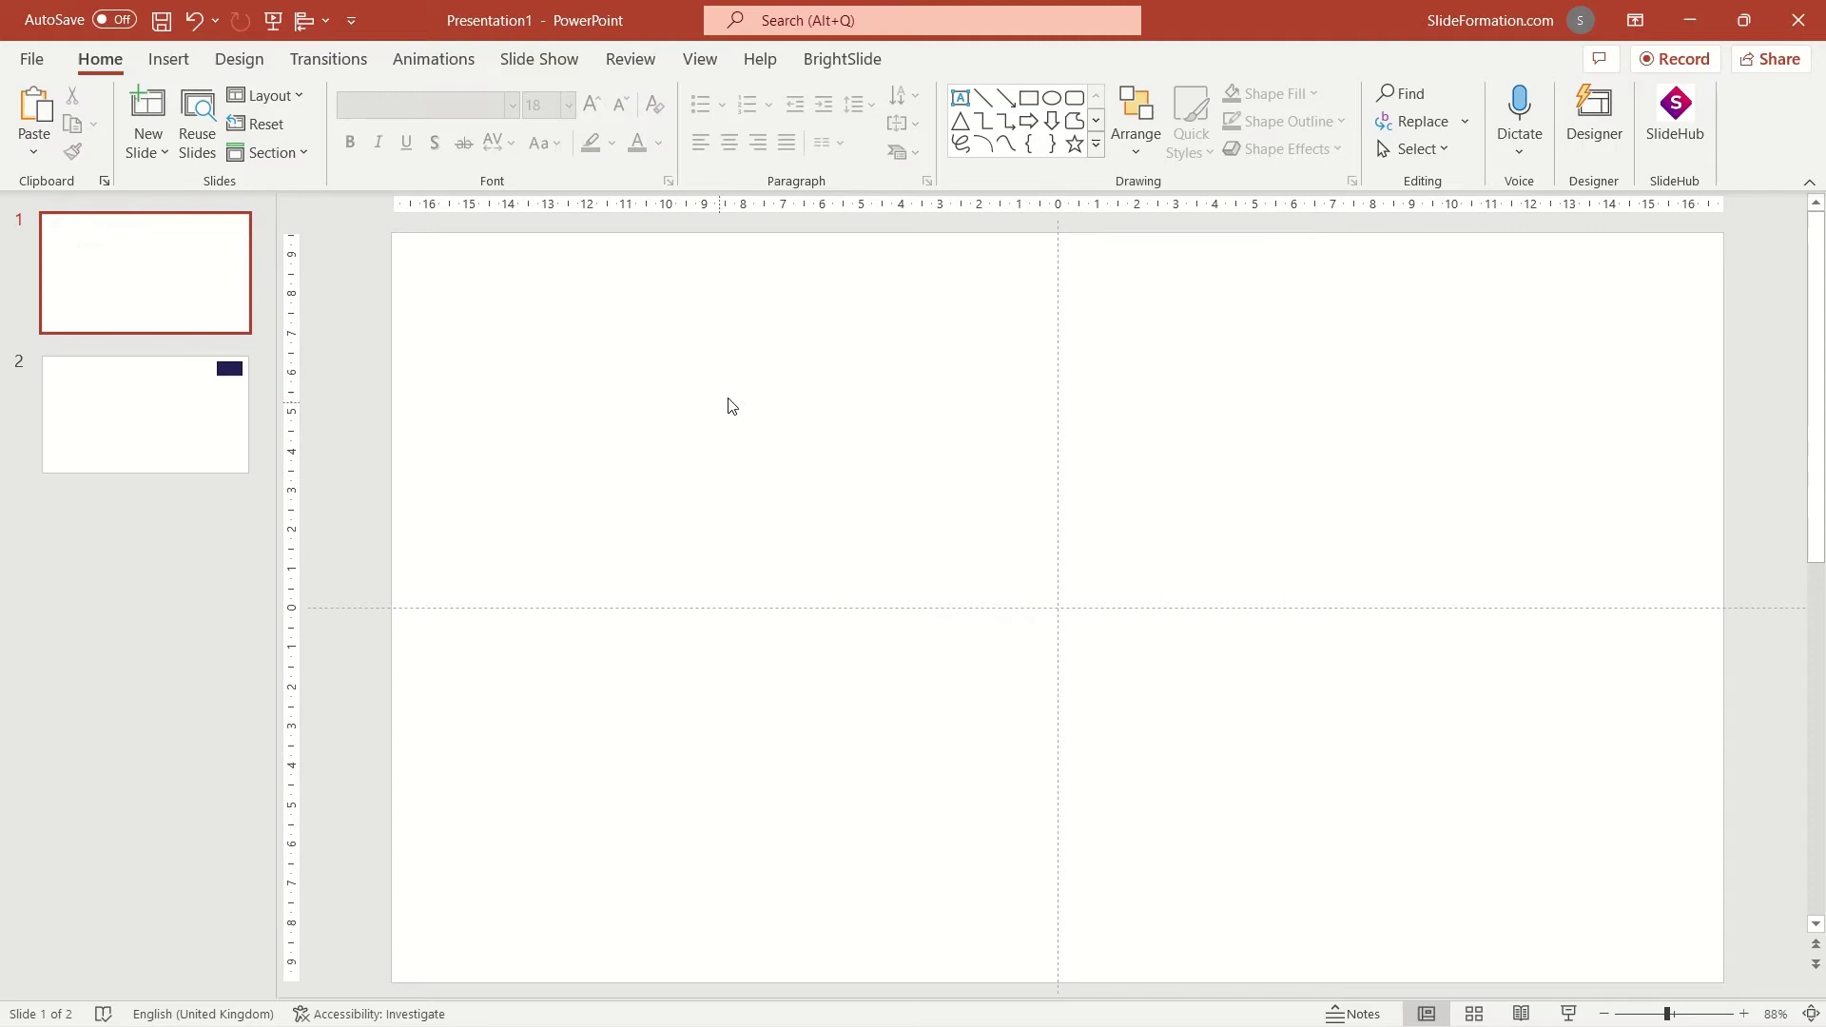
{"action": "left_click", "coordinate": [168, 58]}
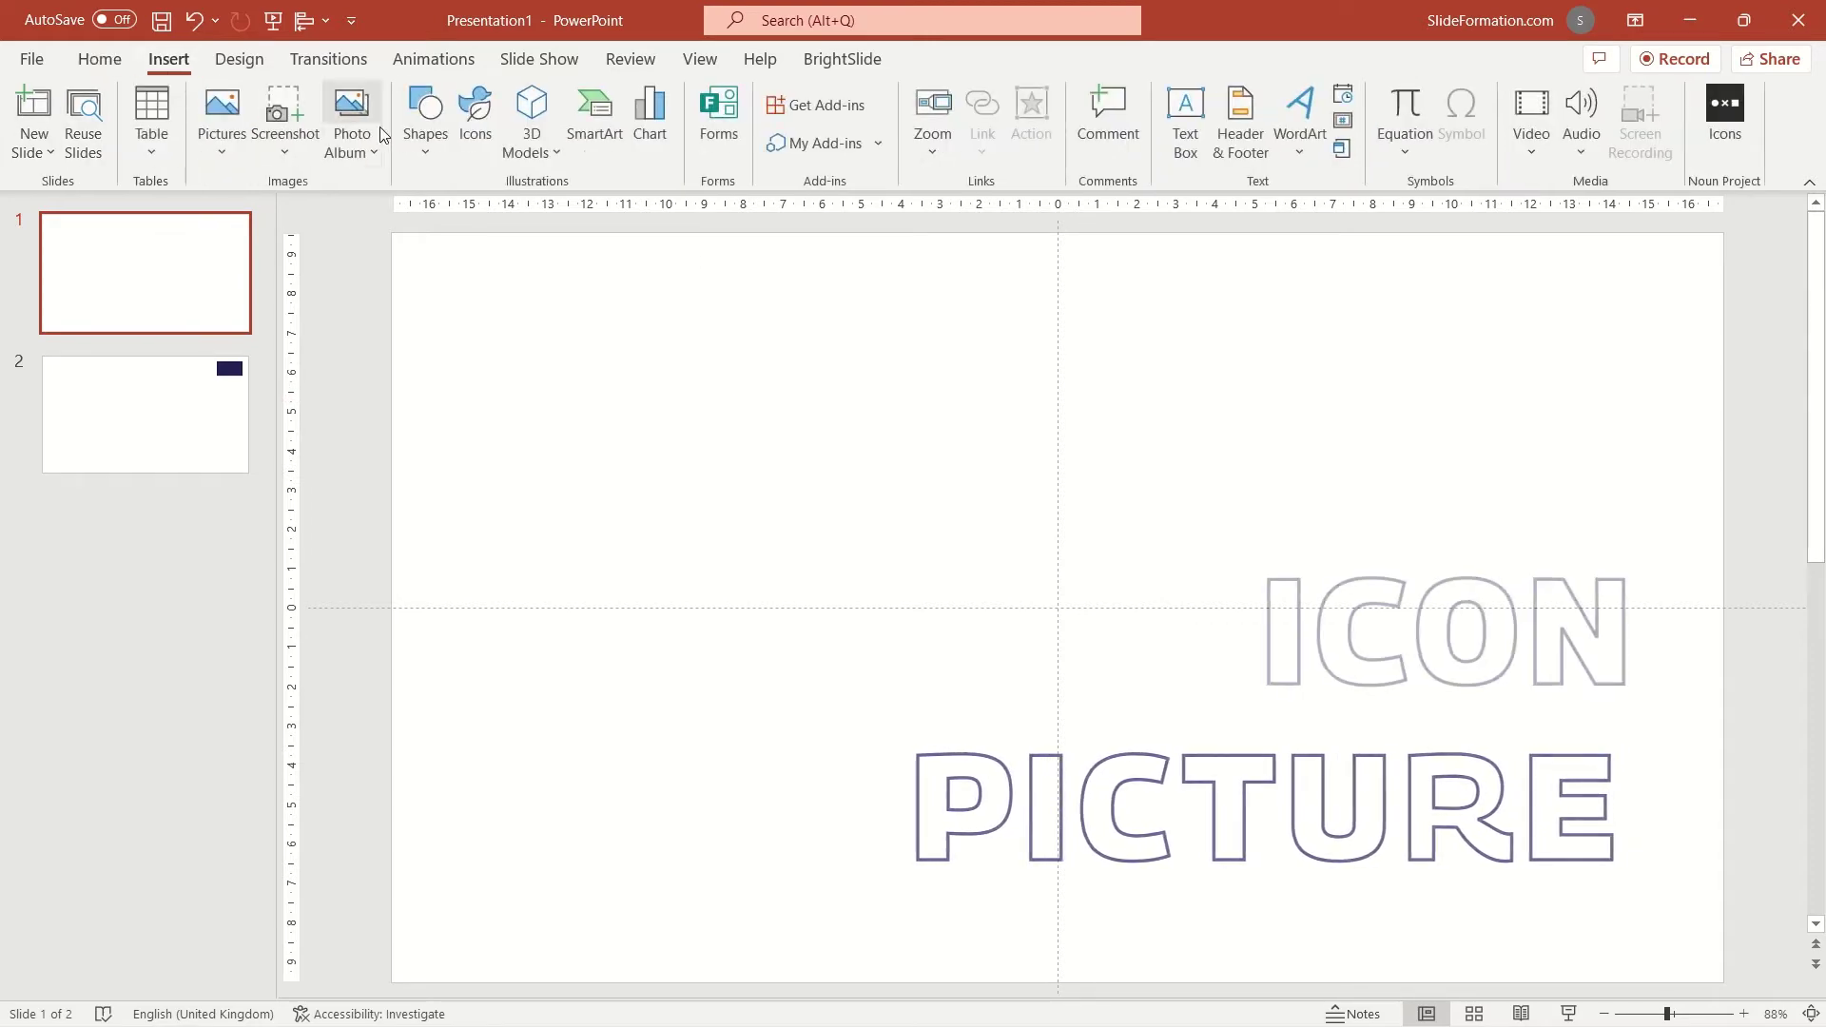
{"action": "left_click", "coordinate": [476, 115]}
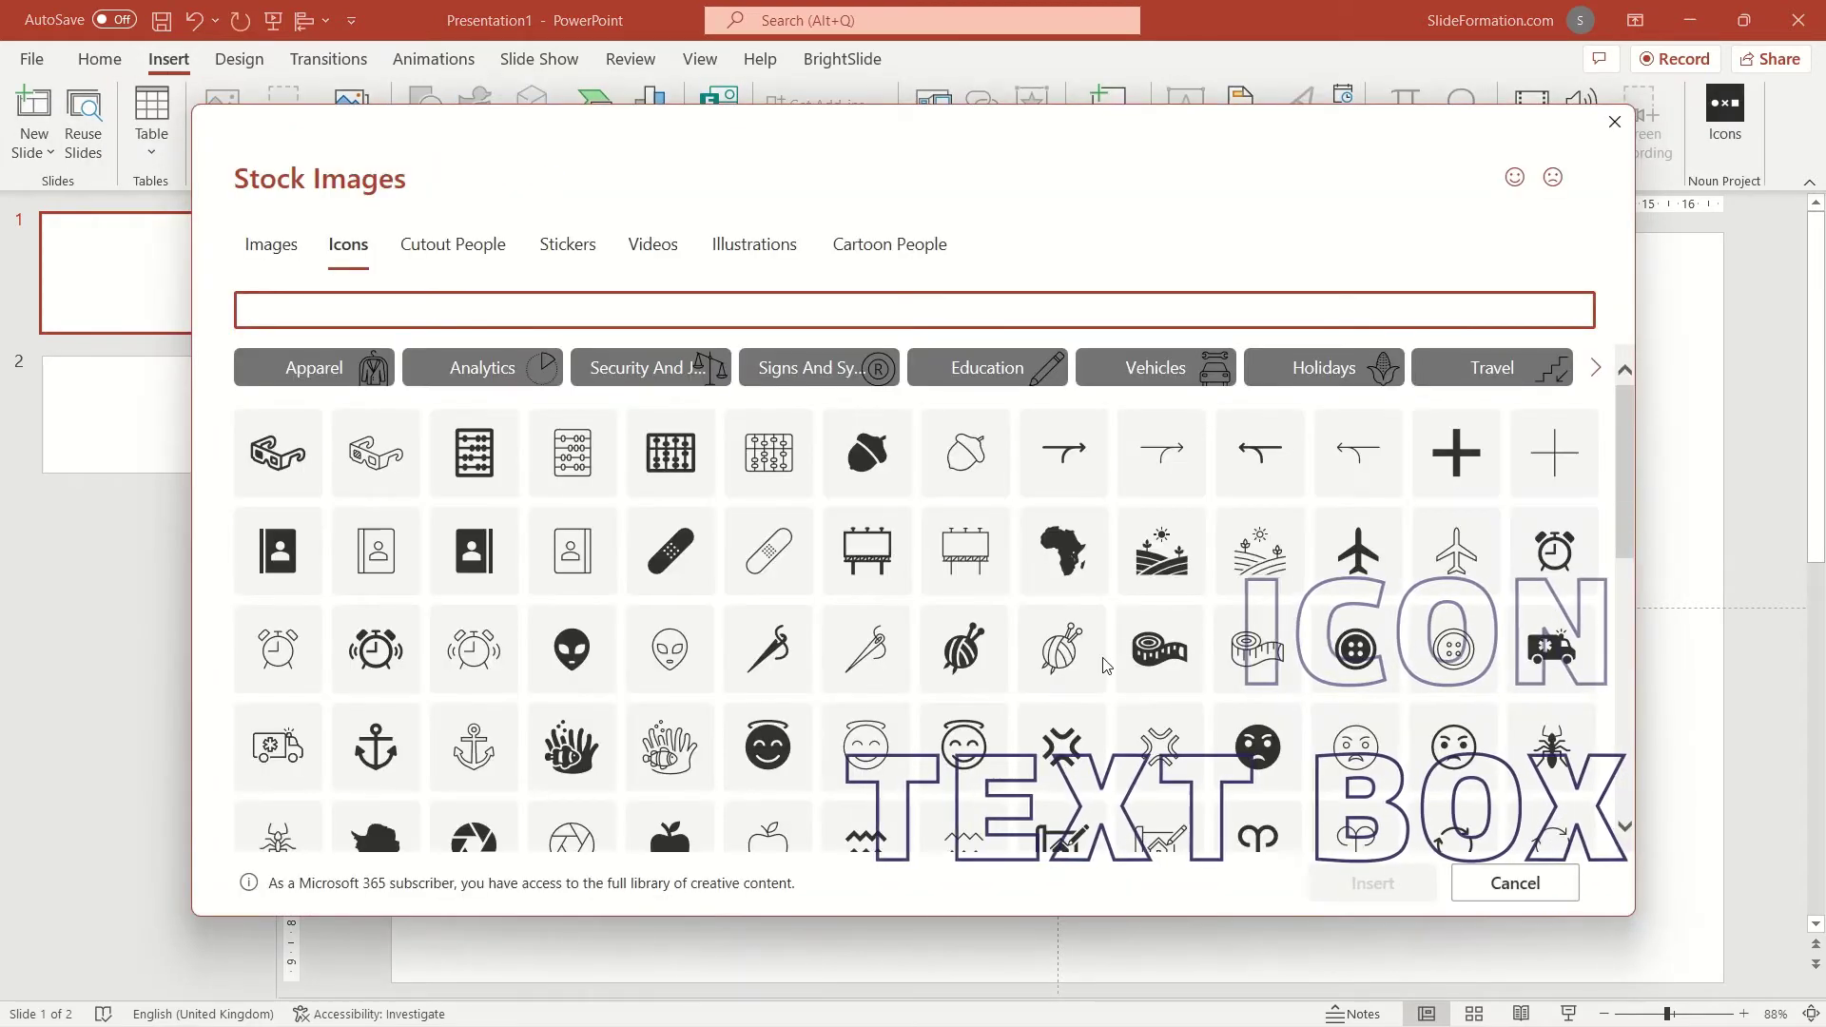
{"action": "left_click", "coordinate": [1099, 661]}
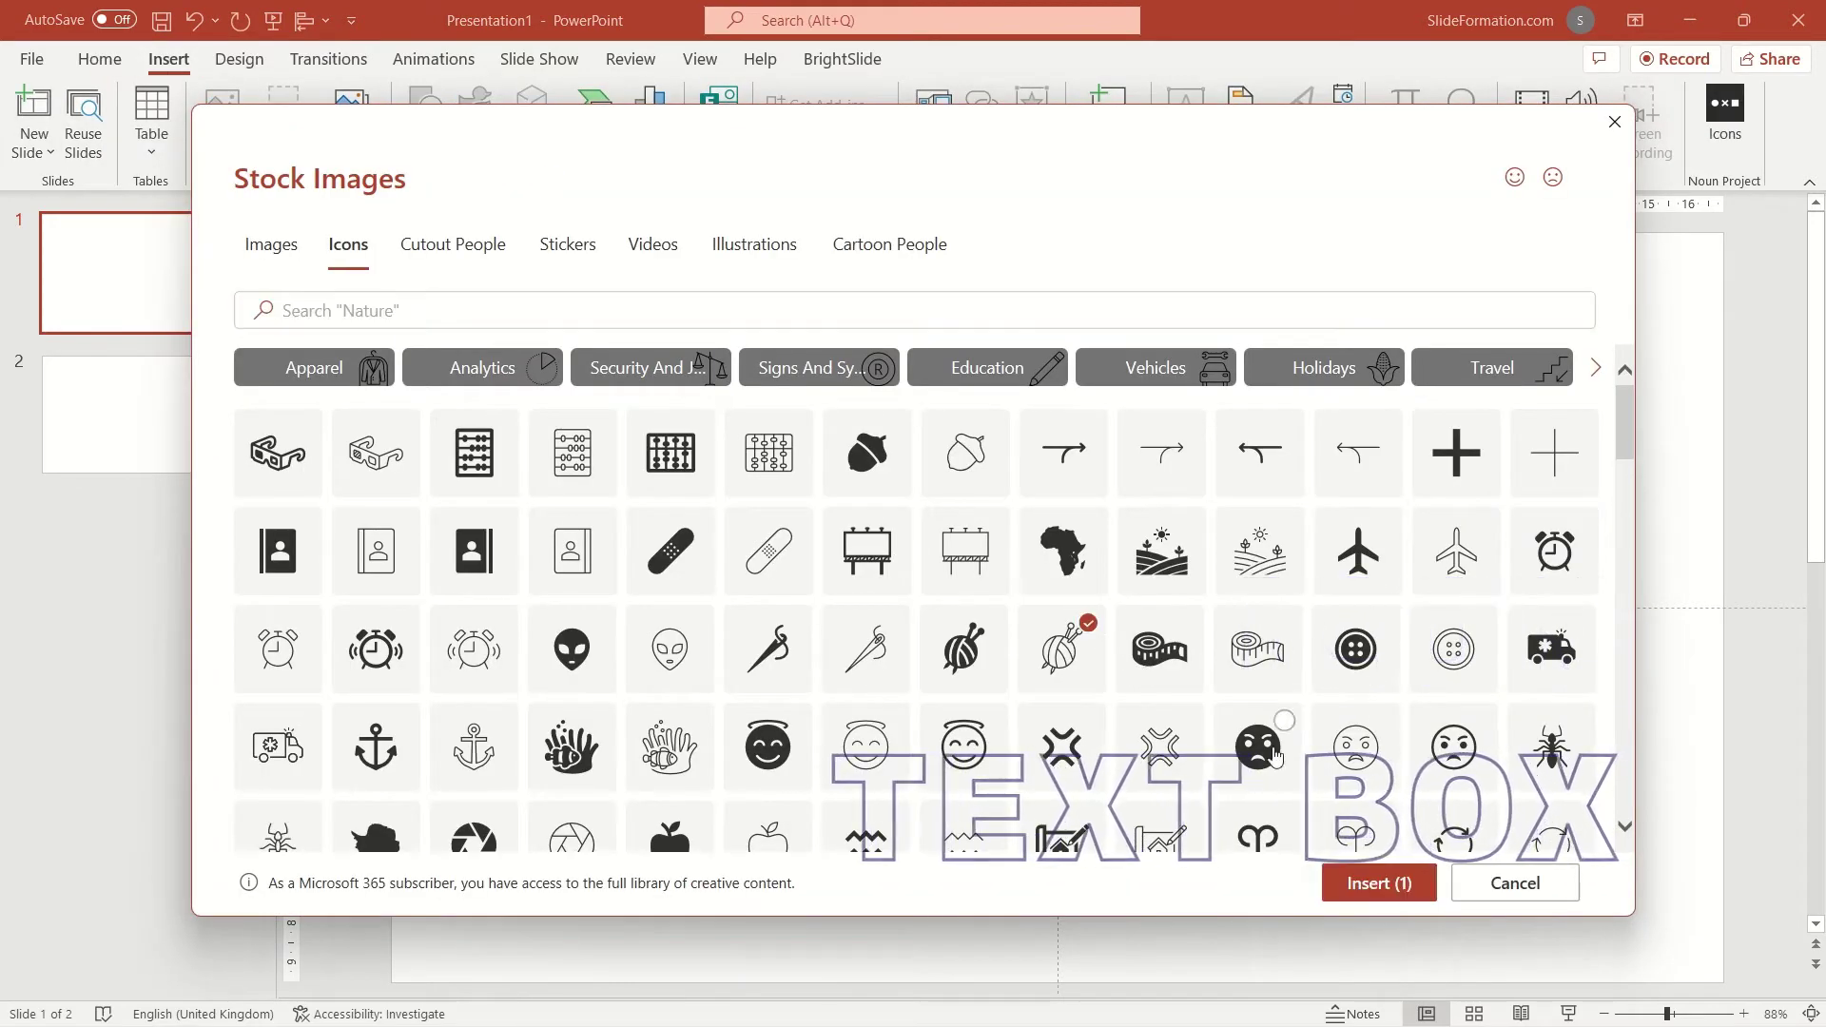
{"action": "left_click", "coordinate": [1400, 873]}
Move the yarn-ball icon to the slide's top-left and lock it in place
{"action": "left_click_drag", "start_coordinate": [1008, 592], "coordinate": [605, 368]}
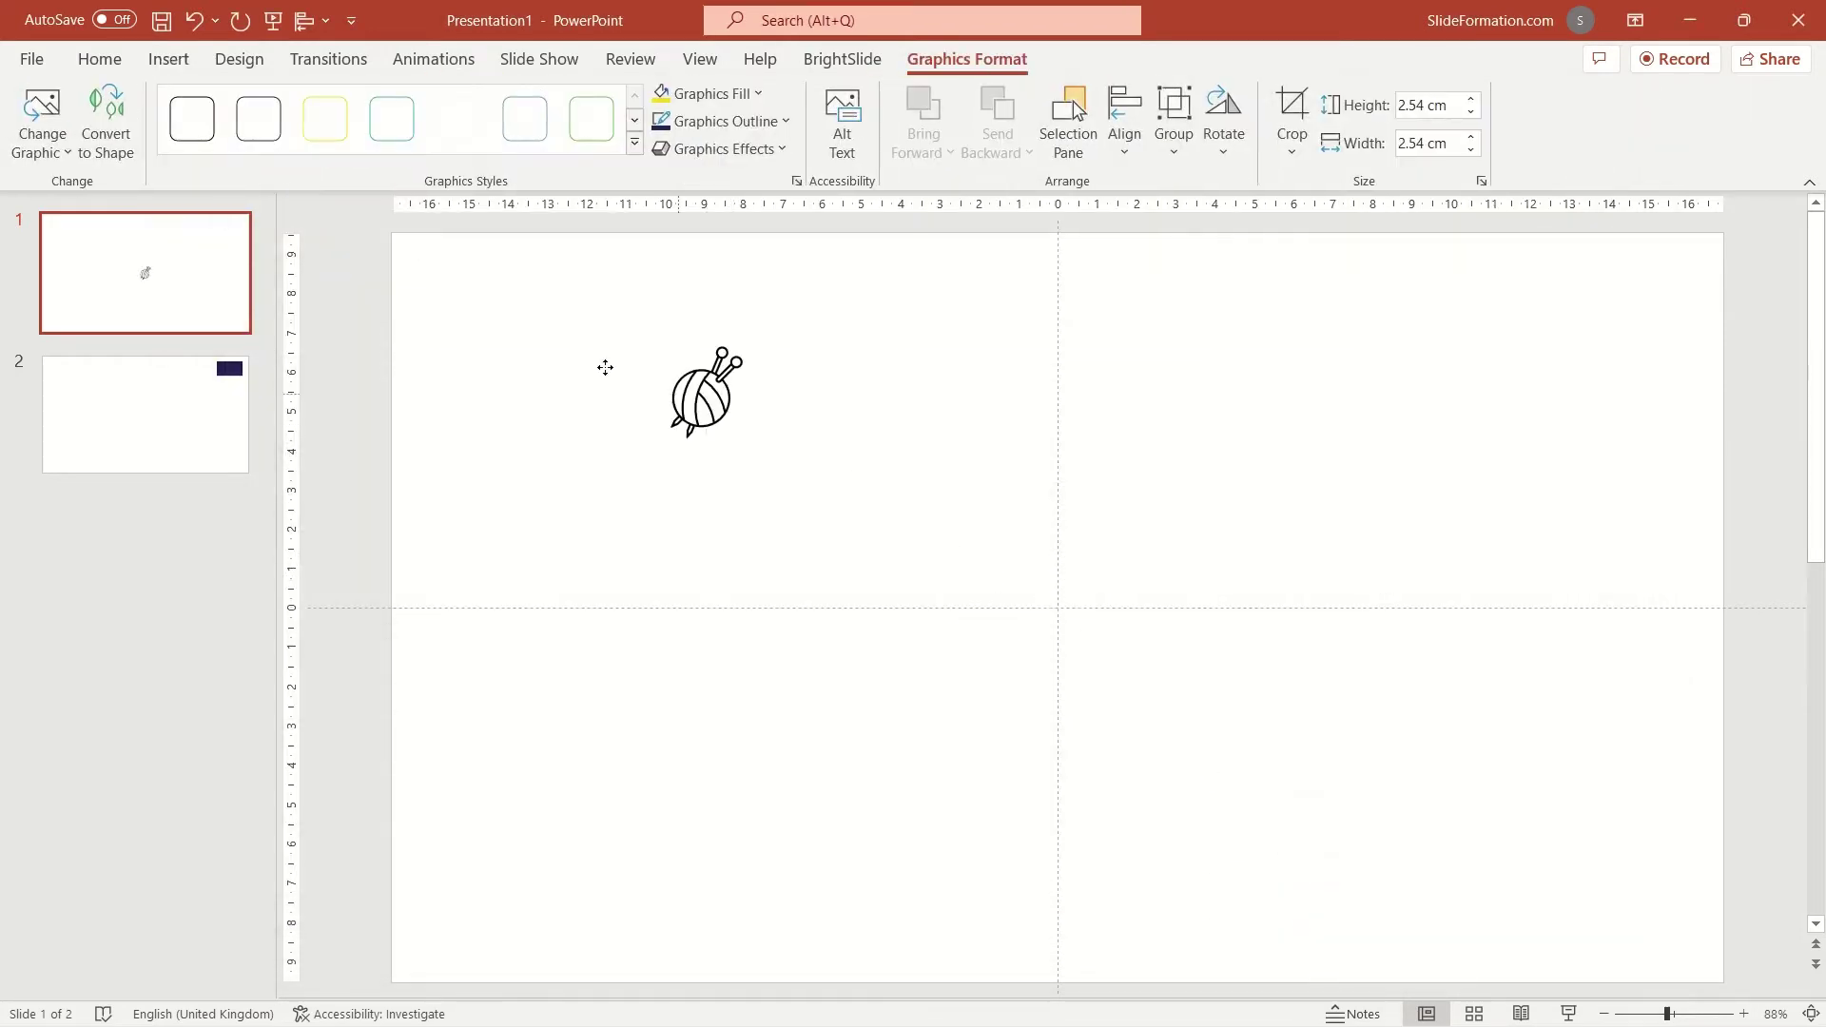
{"action": "right_click", "coordinate": [472, 355]}
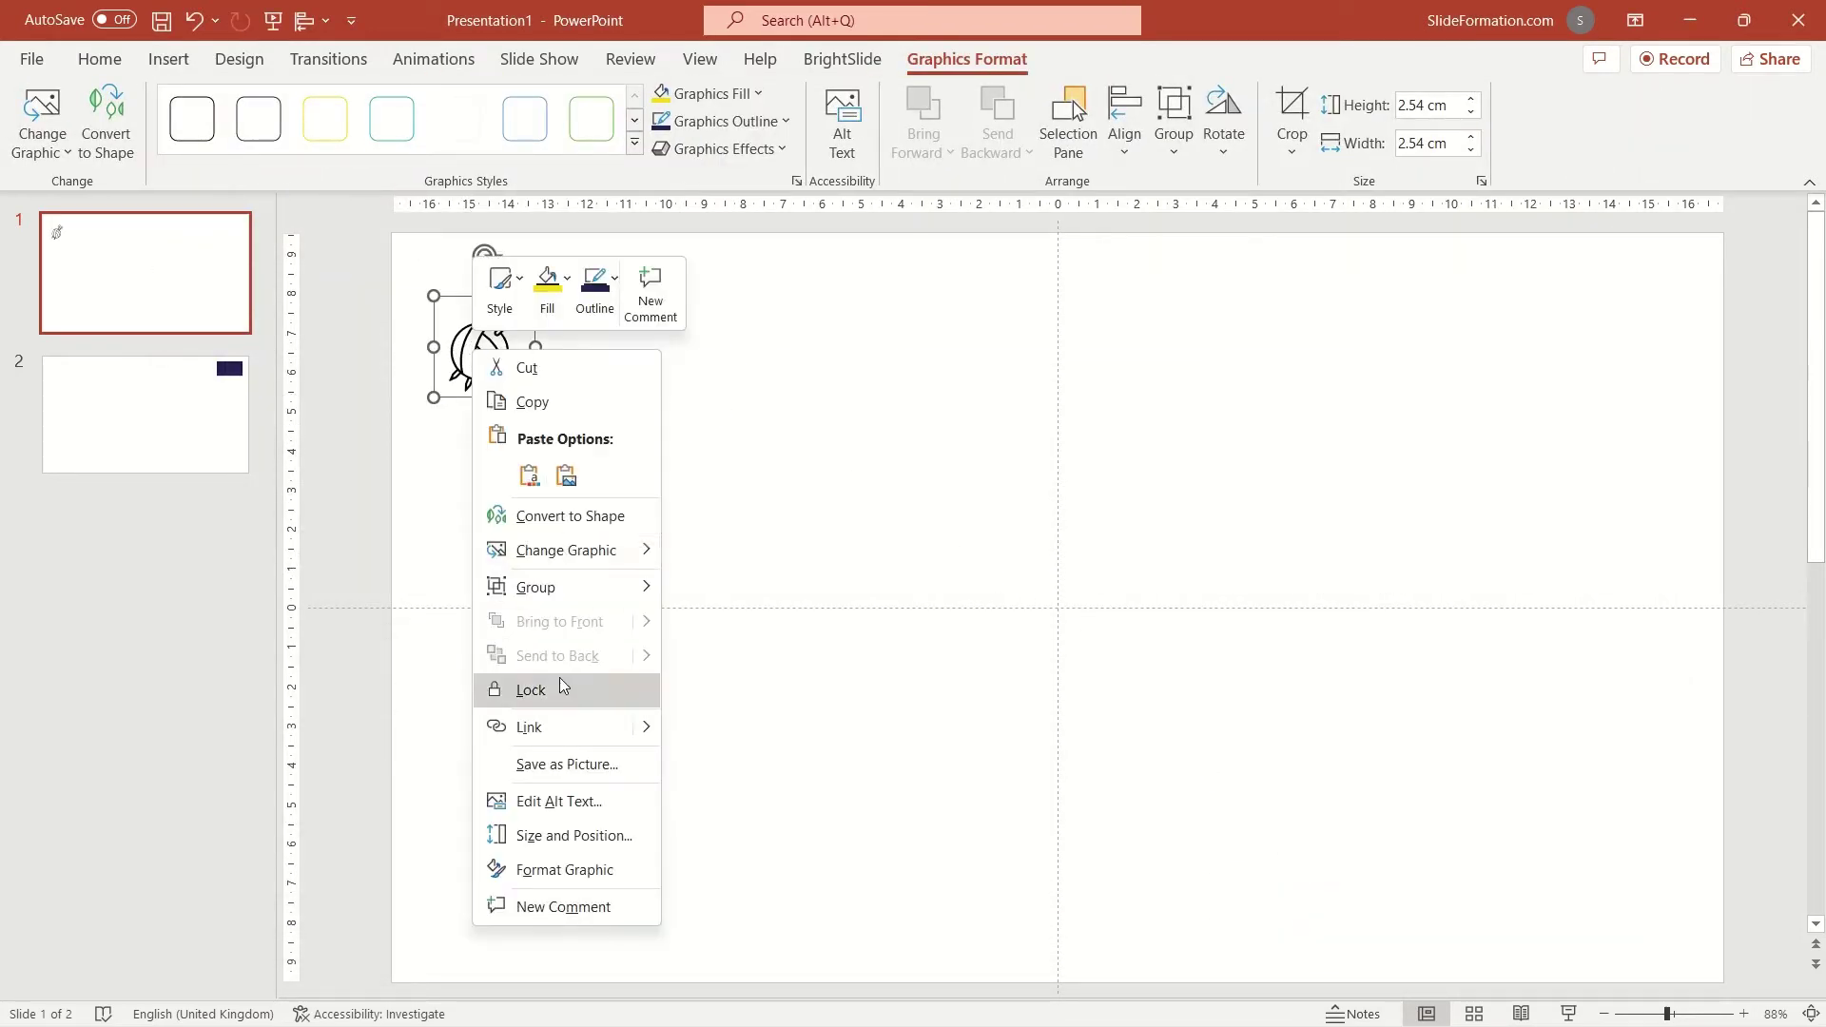
{"action": "left_click", "coordinate": [561, 686]}
{"action": "left_click", "coordinate": [588, 368]}
{"action": "left_click", "coordinate": [490, 361]}
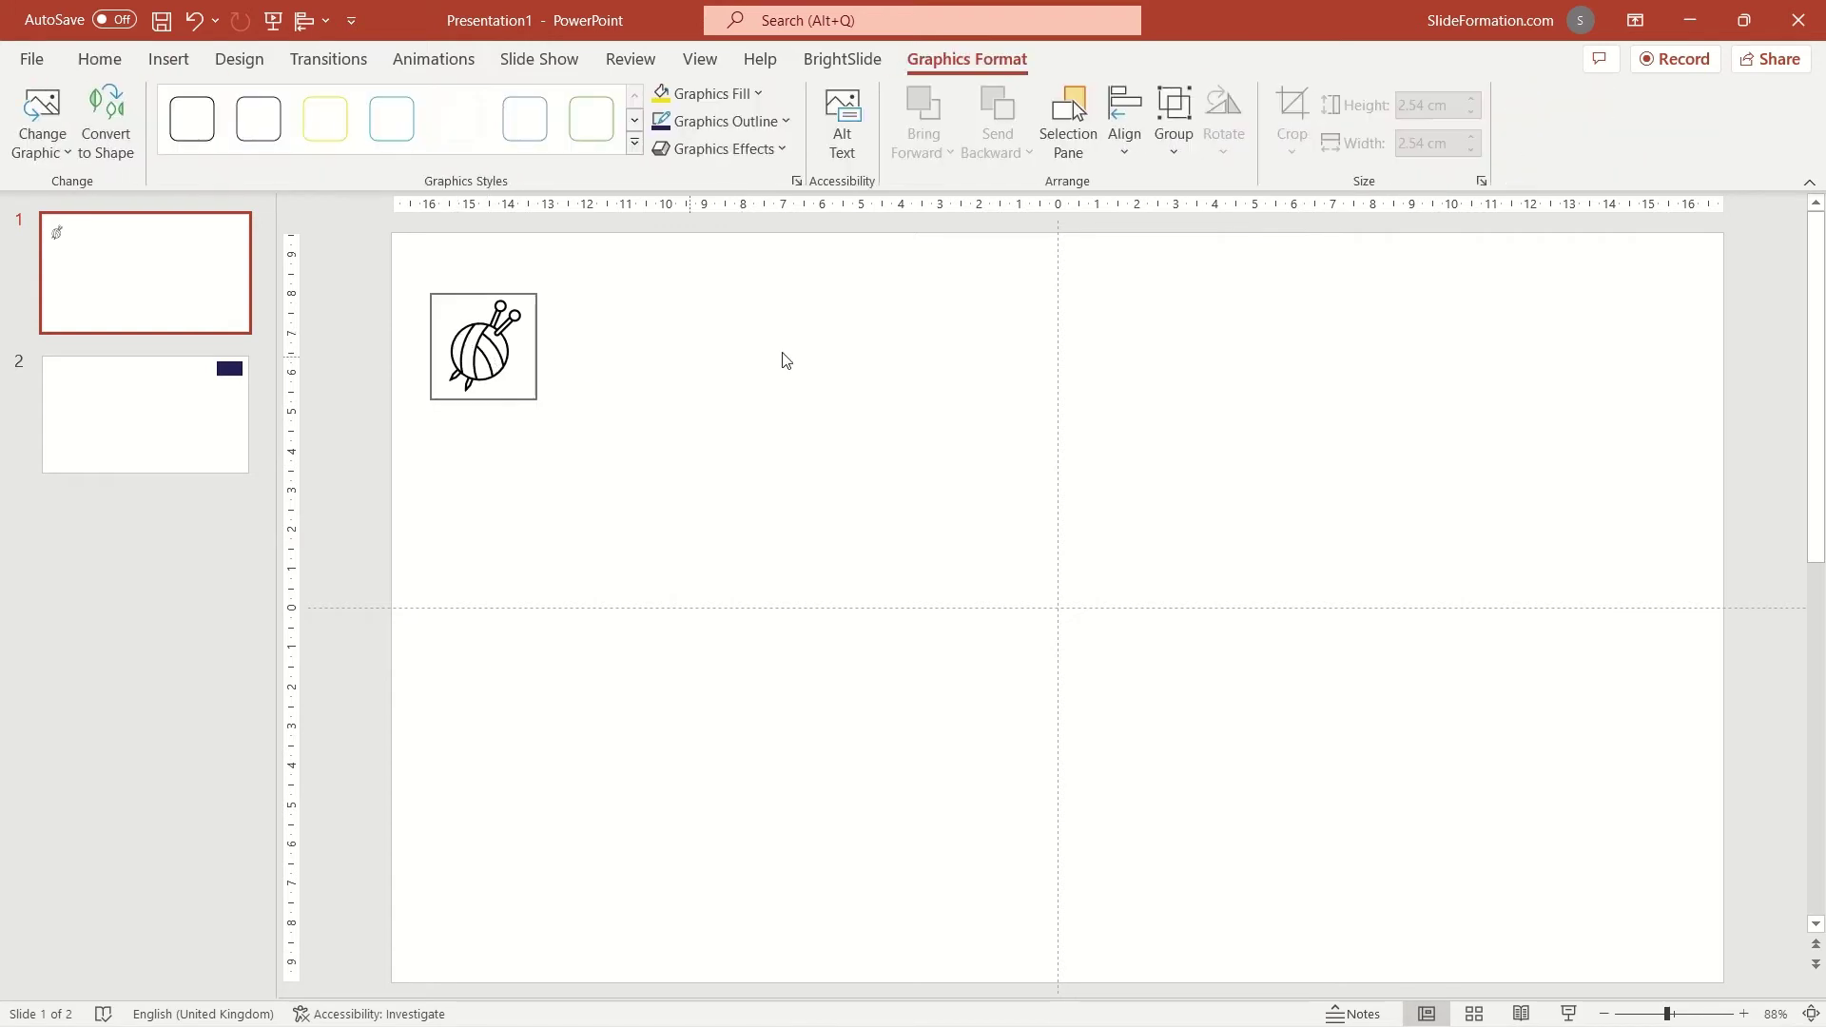
{"action": "left_click", "coordinate": [606, 220]}
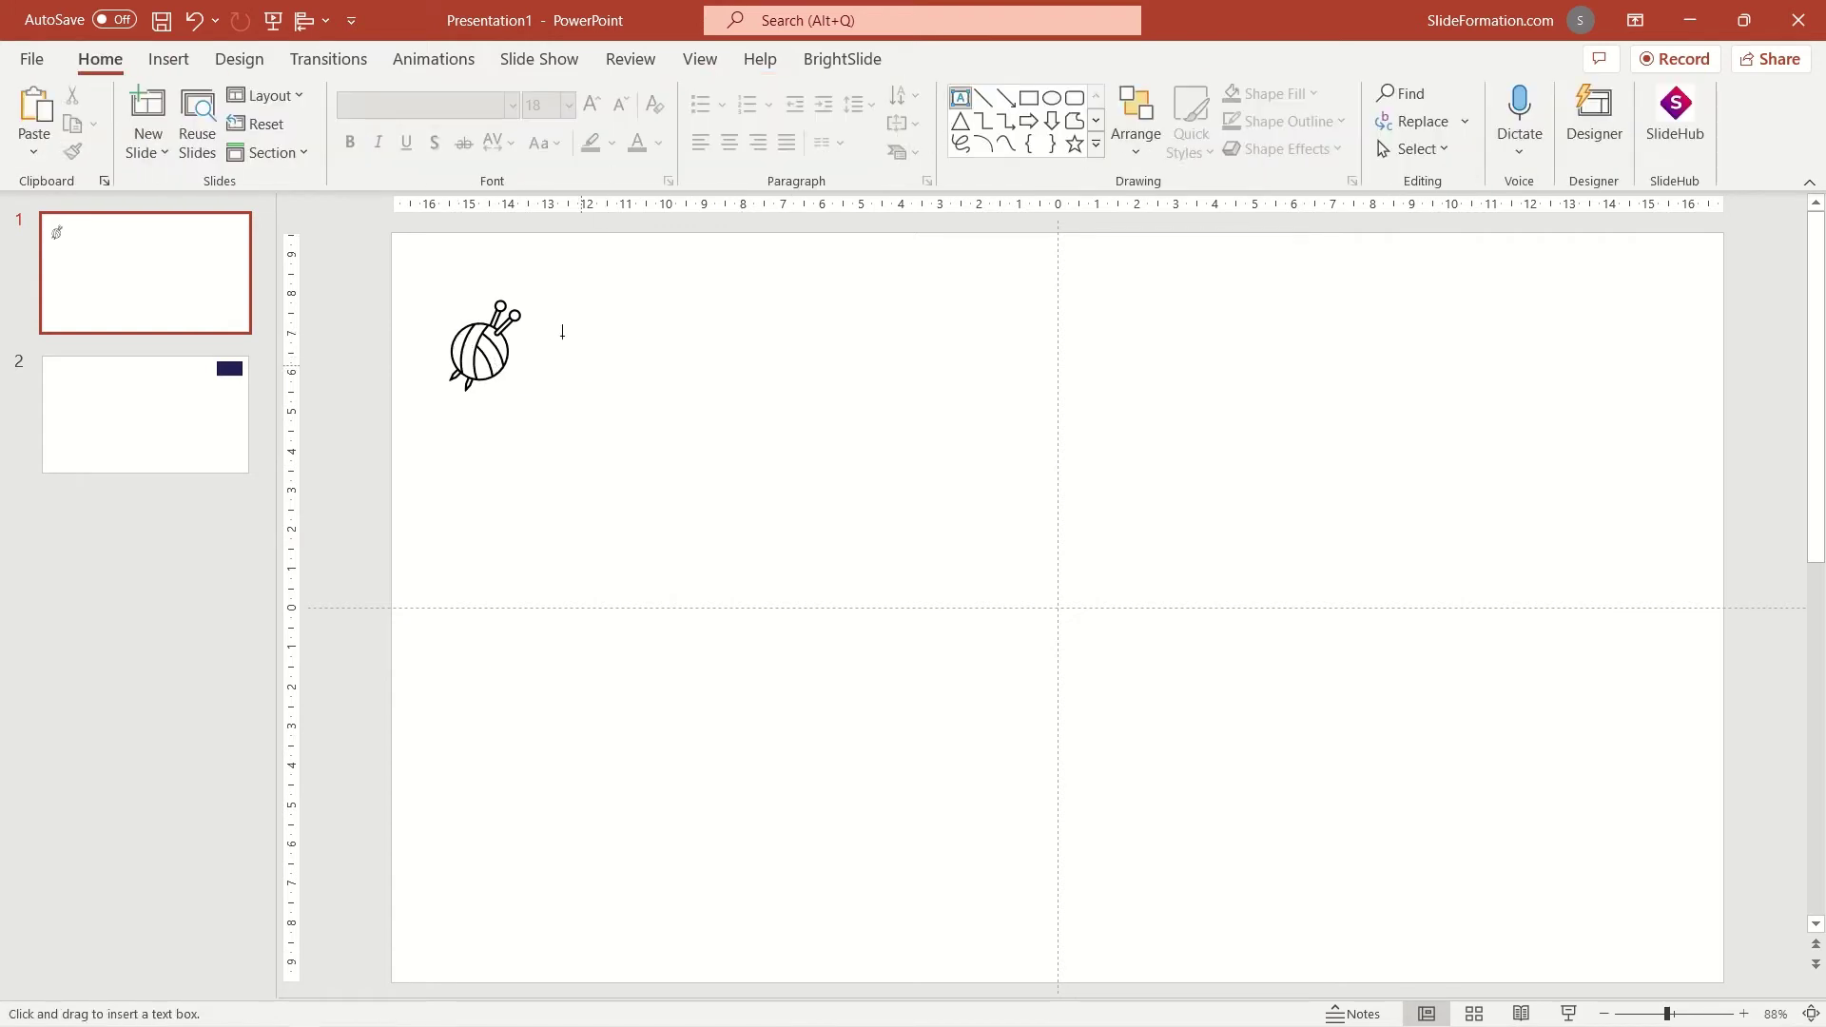
Draw a text box to the right of the yarn-ball icon and lock it
{"action": "left_click_drag", "start_coordinate": [885, 401], "coordinate": [894, 398]}
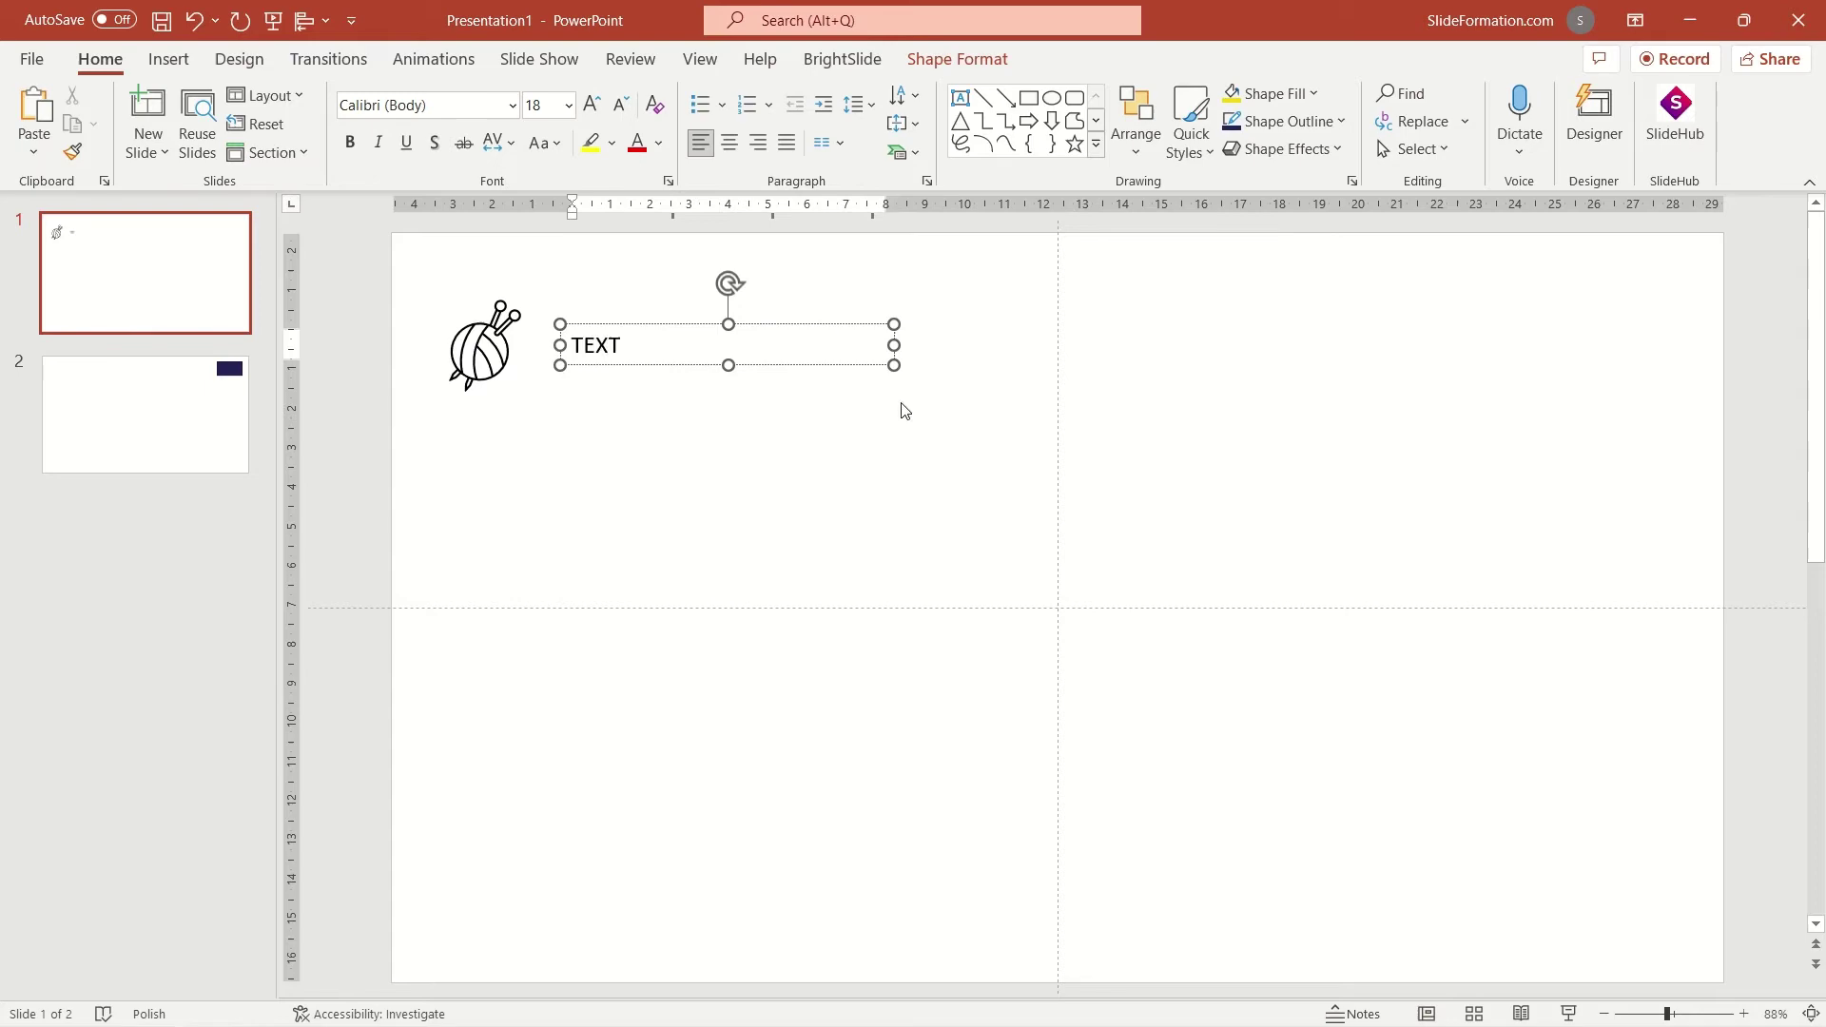
{"action": "right_click", "coordinate": [609, 365]}
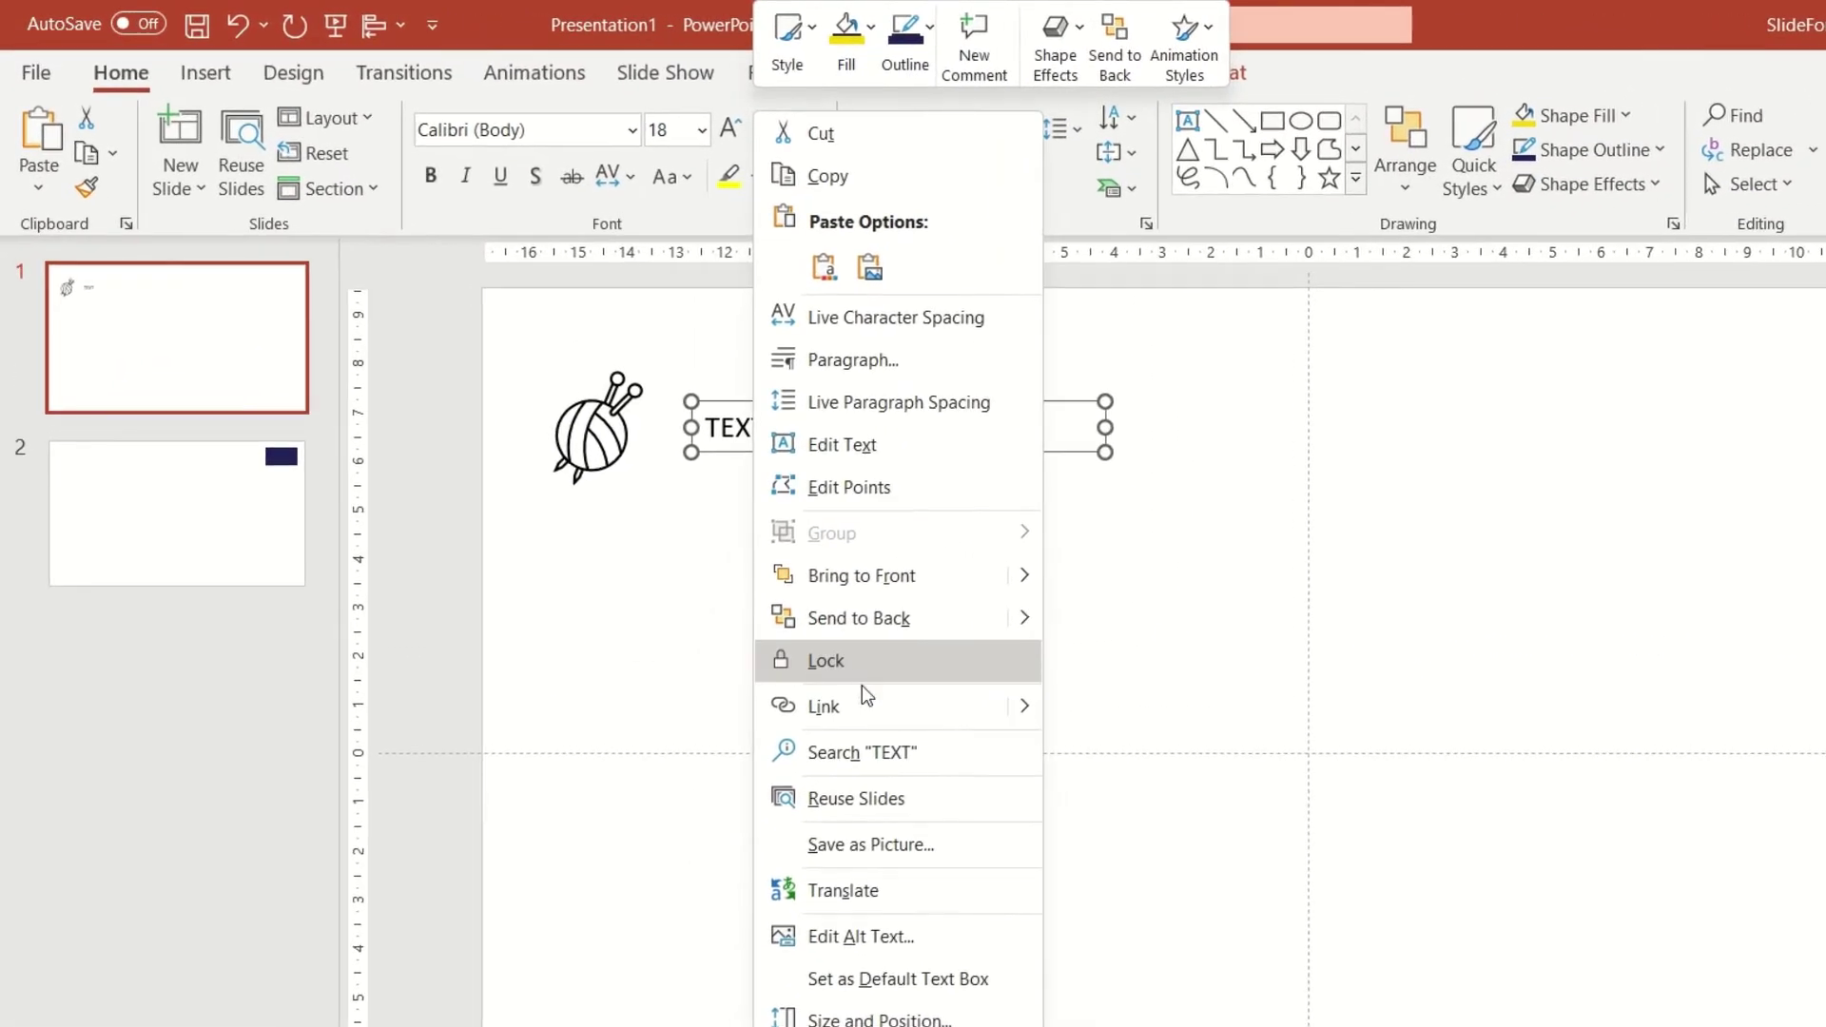
{"action": "left_click", "coordinate": [838, 538]}
{"action": "left_click", "coordinate": [839, 539]}
Change the text box to read NEW TEXT and select all of its text
{"action": "left_click", "coordinate": [699, 409]}
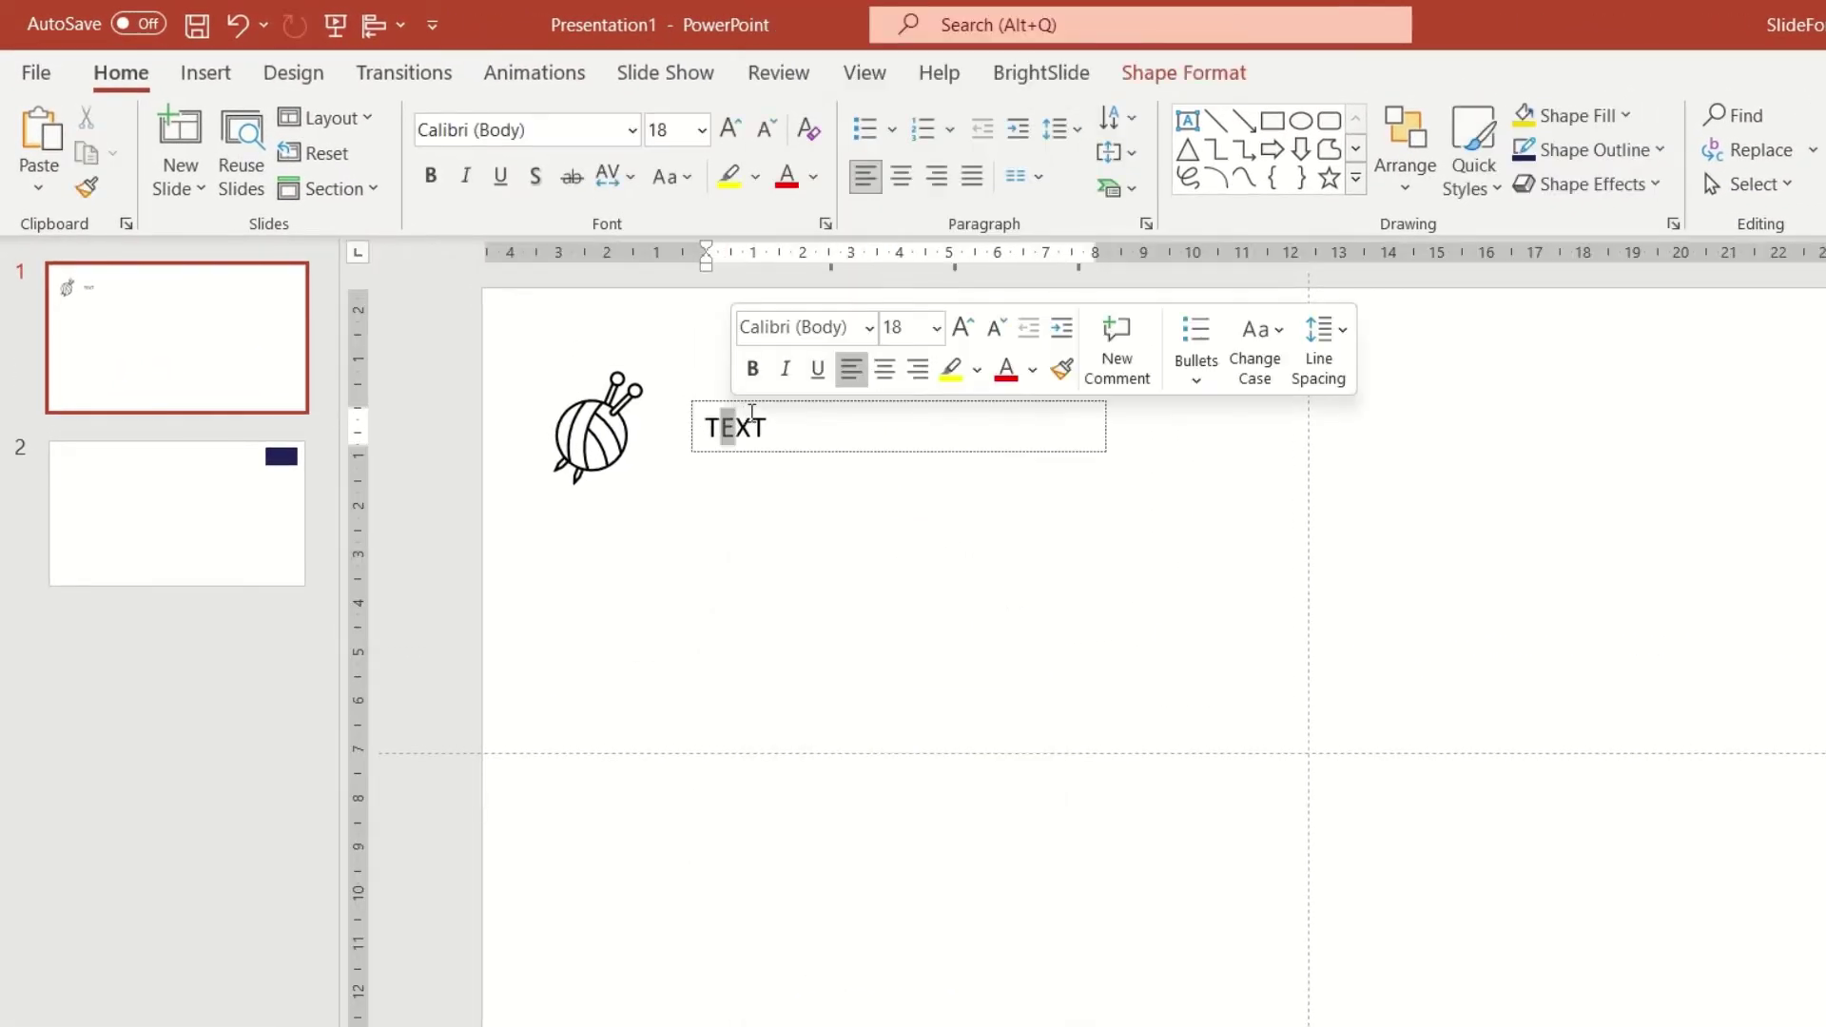
{"action": "double_click", "coordinate": [751, 430]}
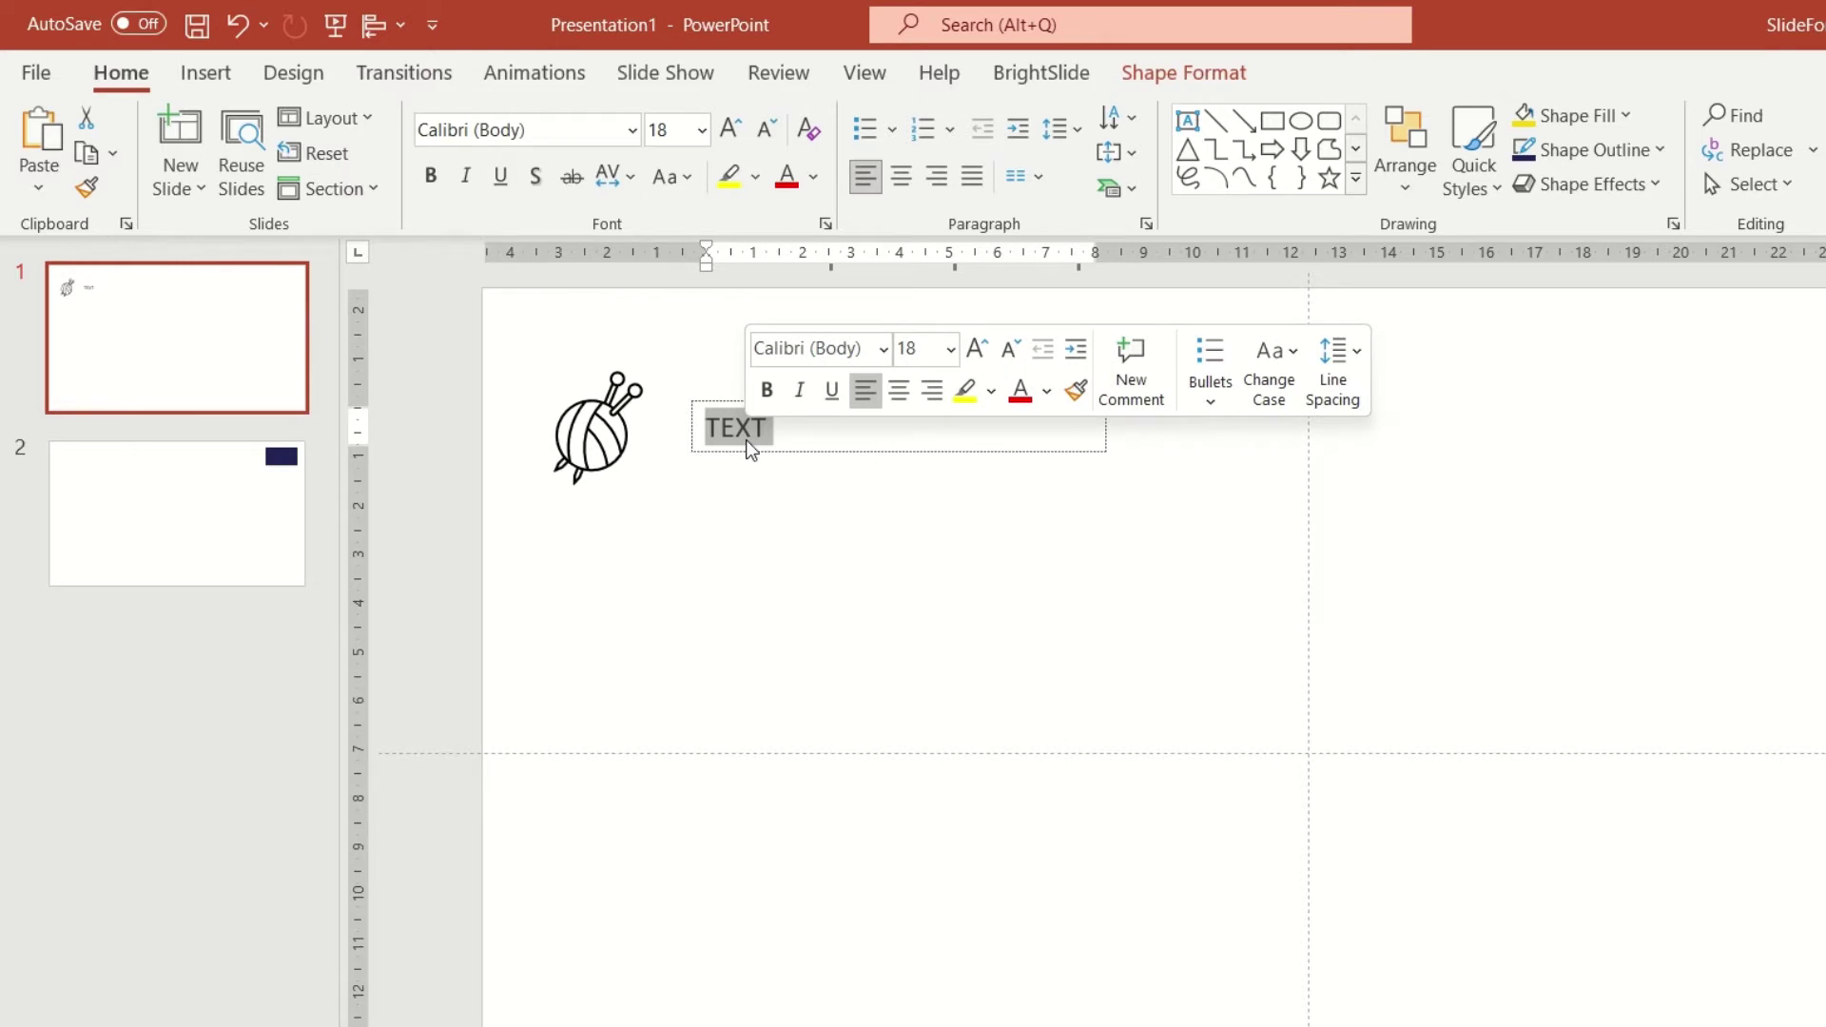
{"action": "type", "text": "NEW"}
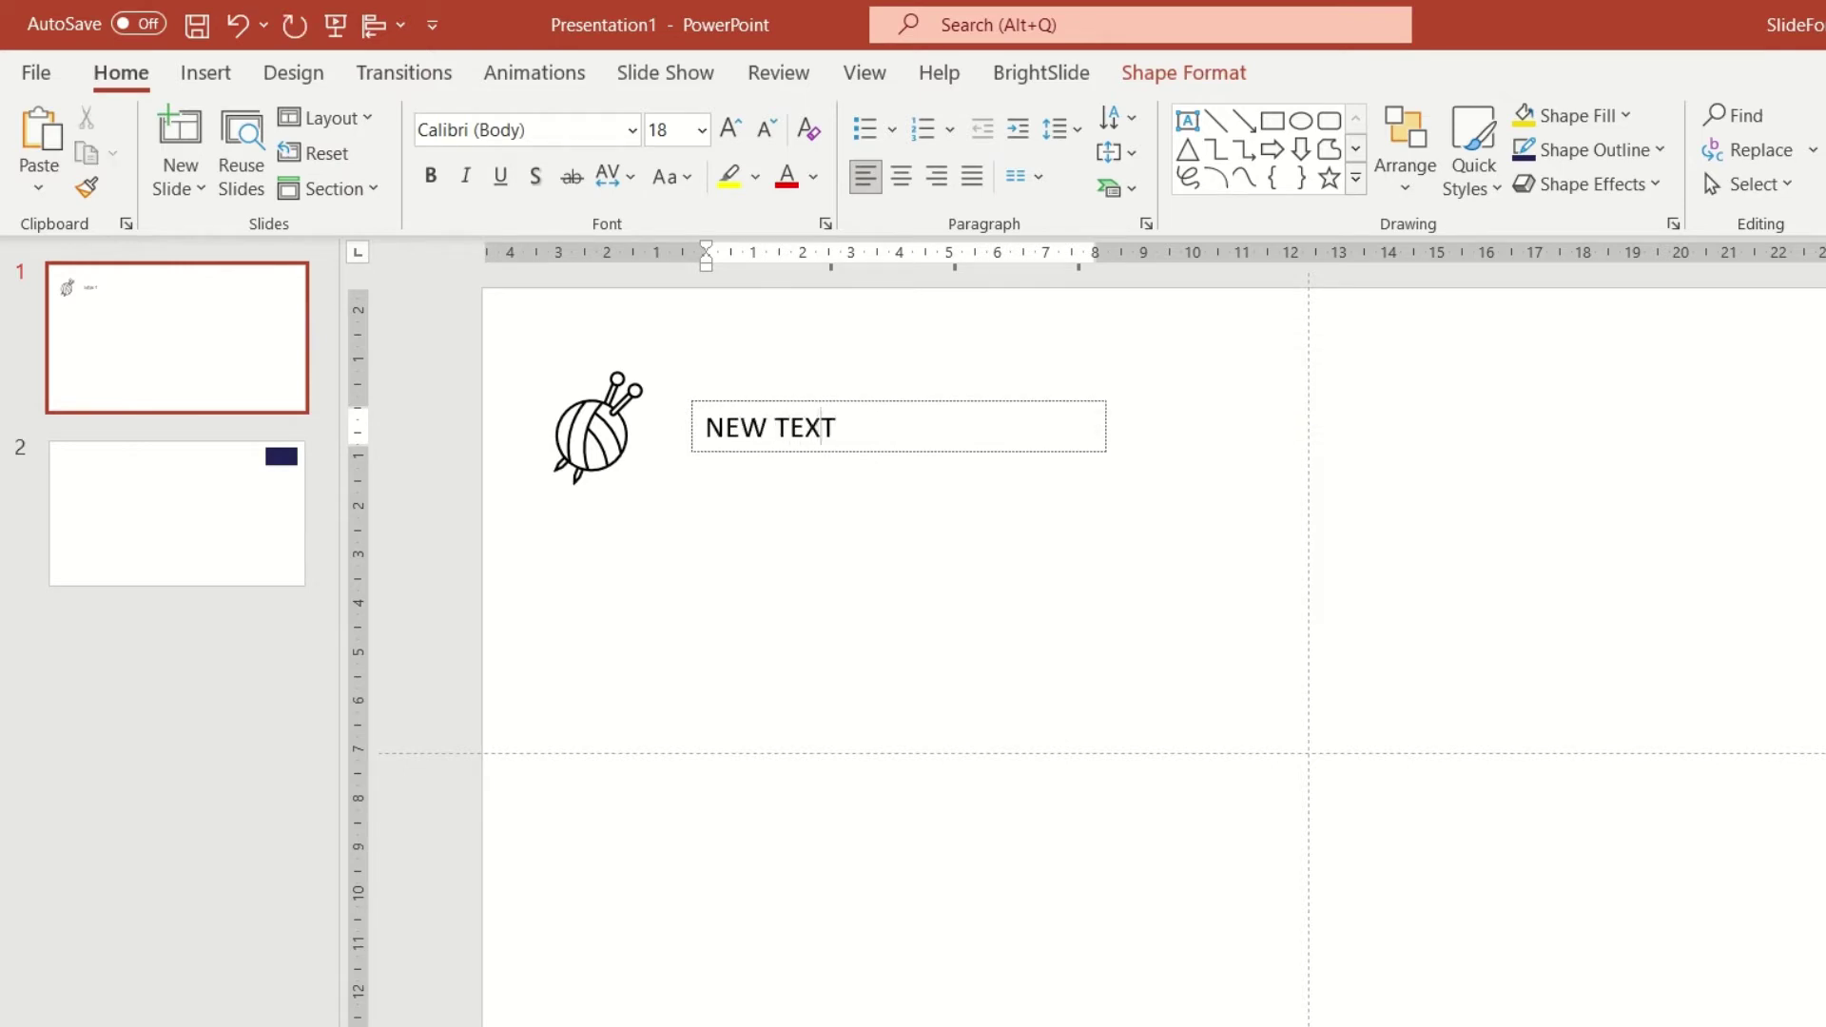
{"action": "double_click", "coordinate": [747, 428]}
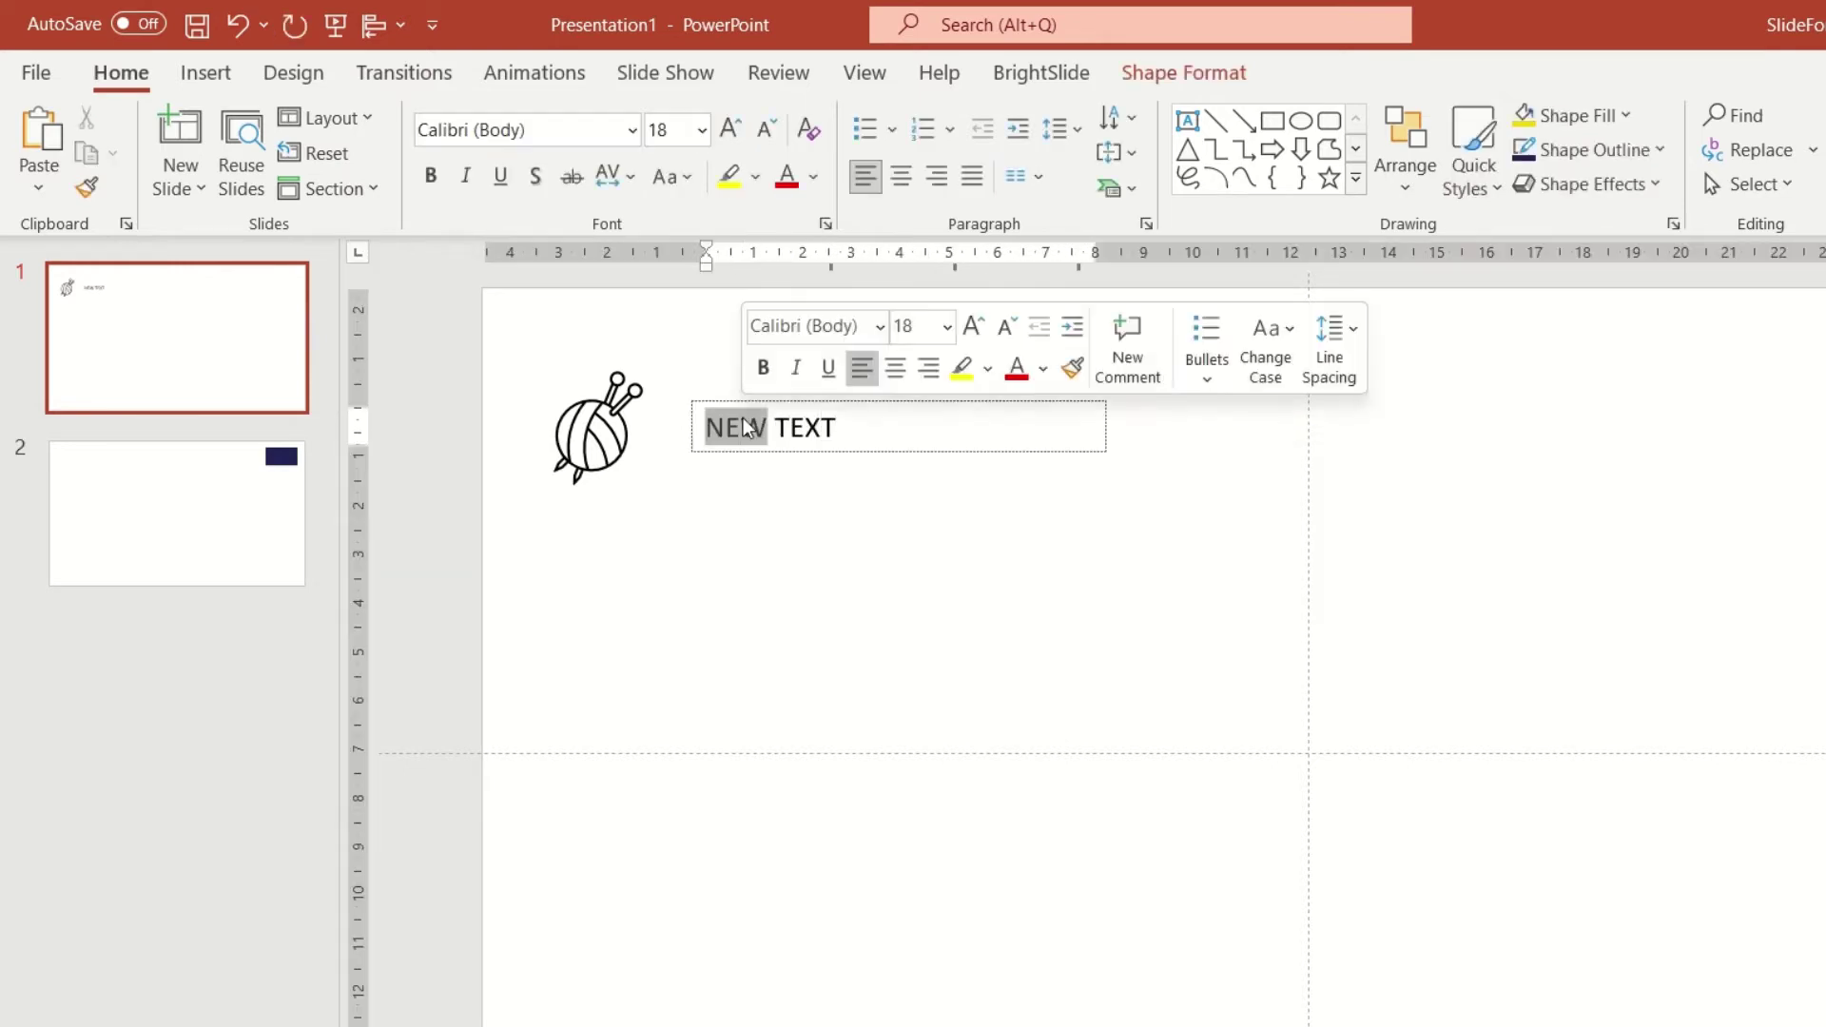
{"action": "double_click", "coordinate": [793, 433]}
{"action": "key", "text": "ctrl+a"}
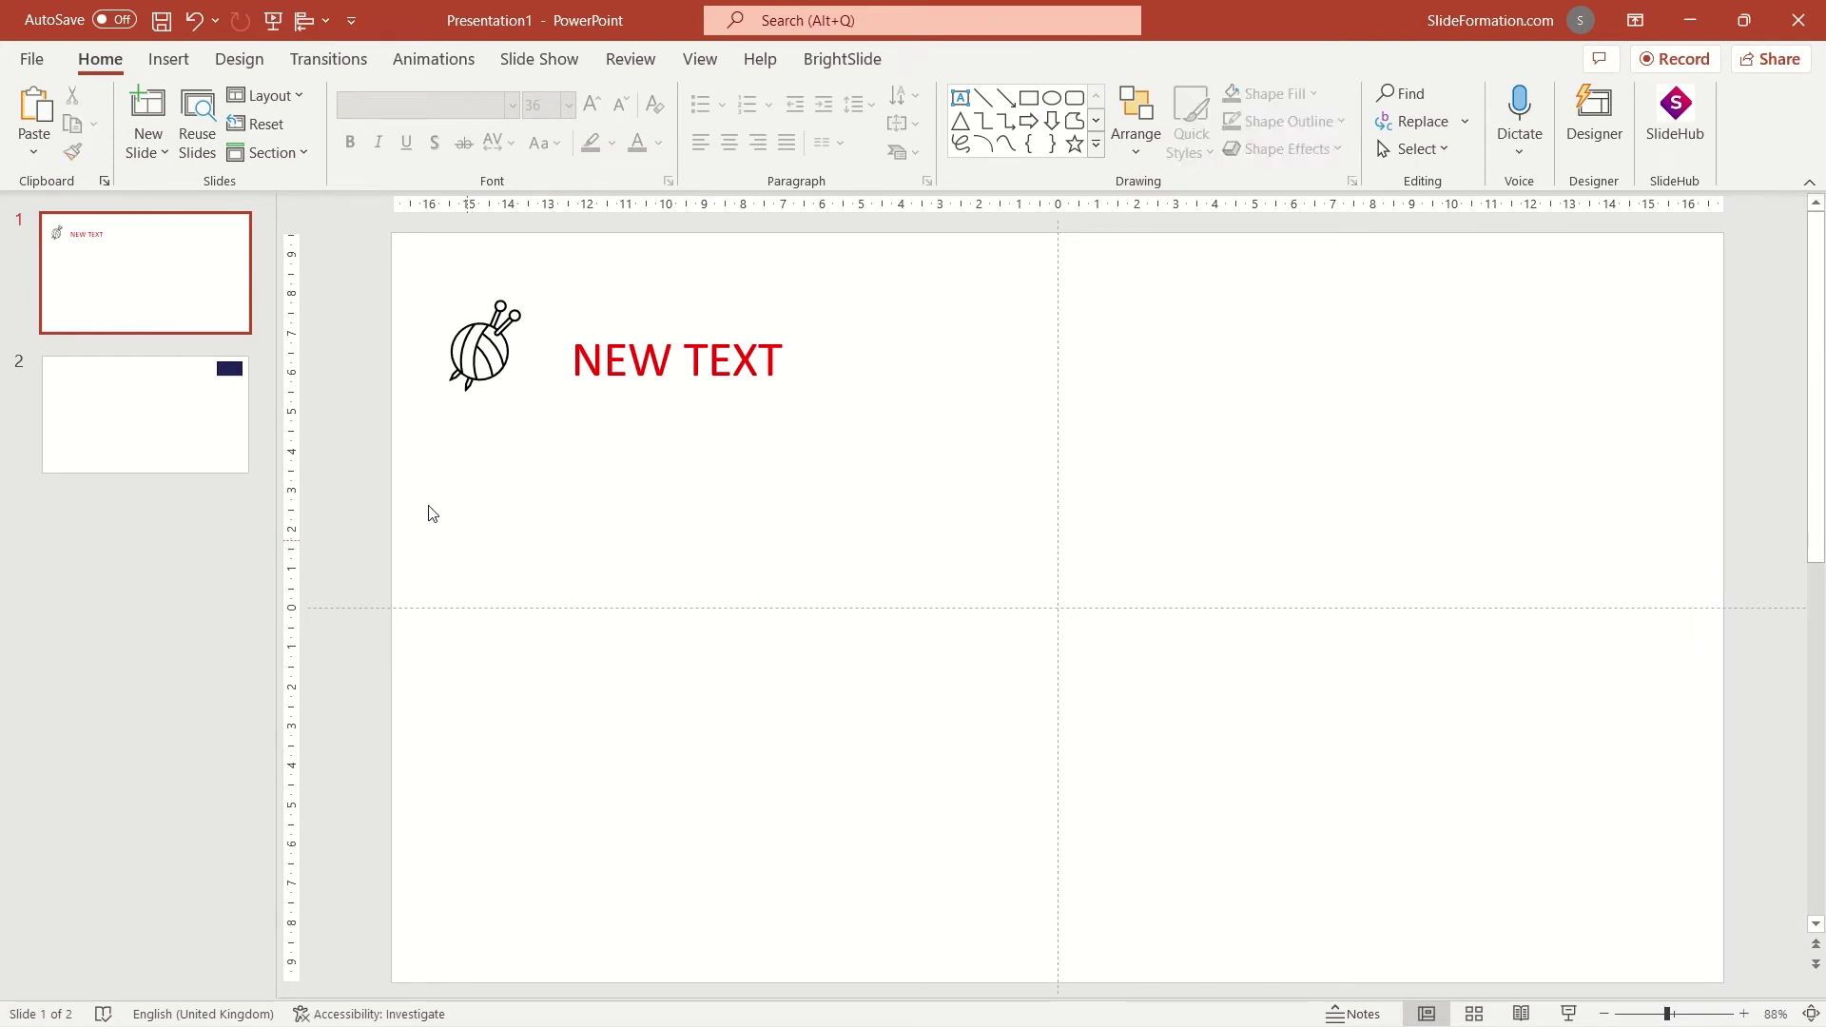
Run Update Now from the Account page's Update Options to check for Office updates
{"action": "left_click", "coordinate": [33, 59]}
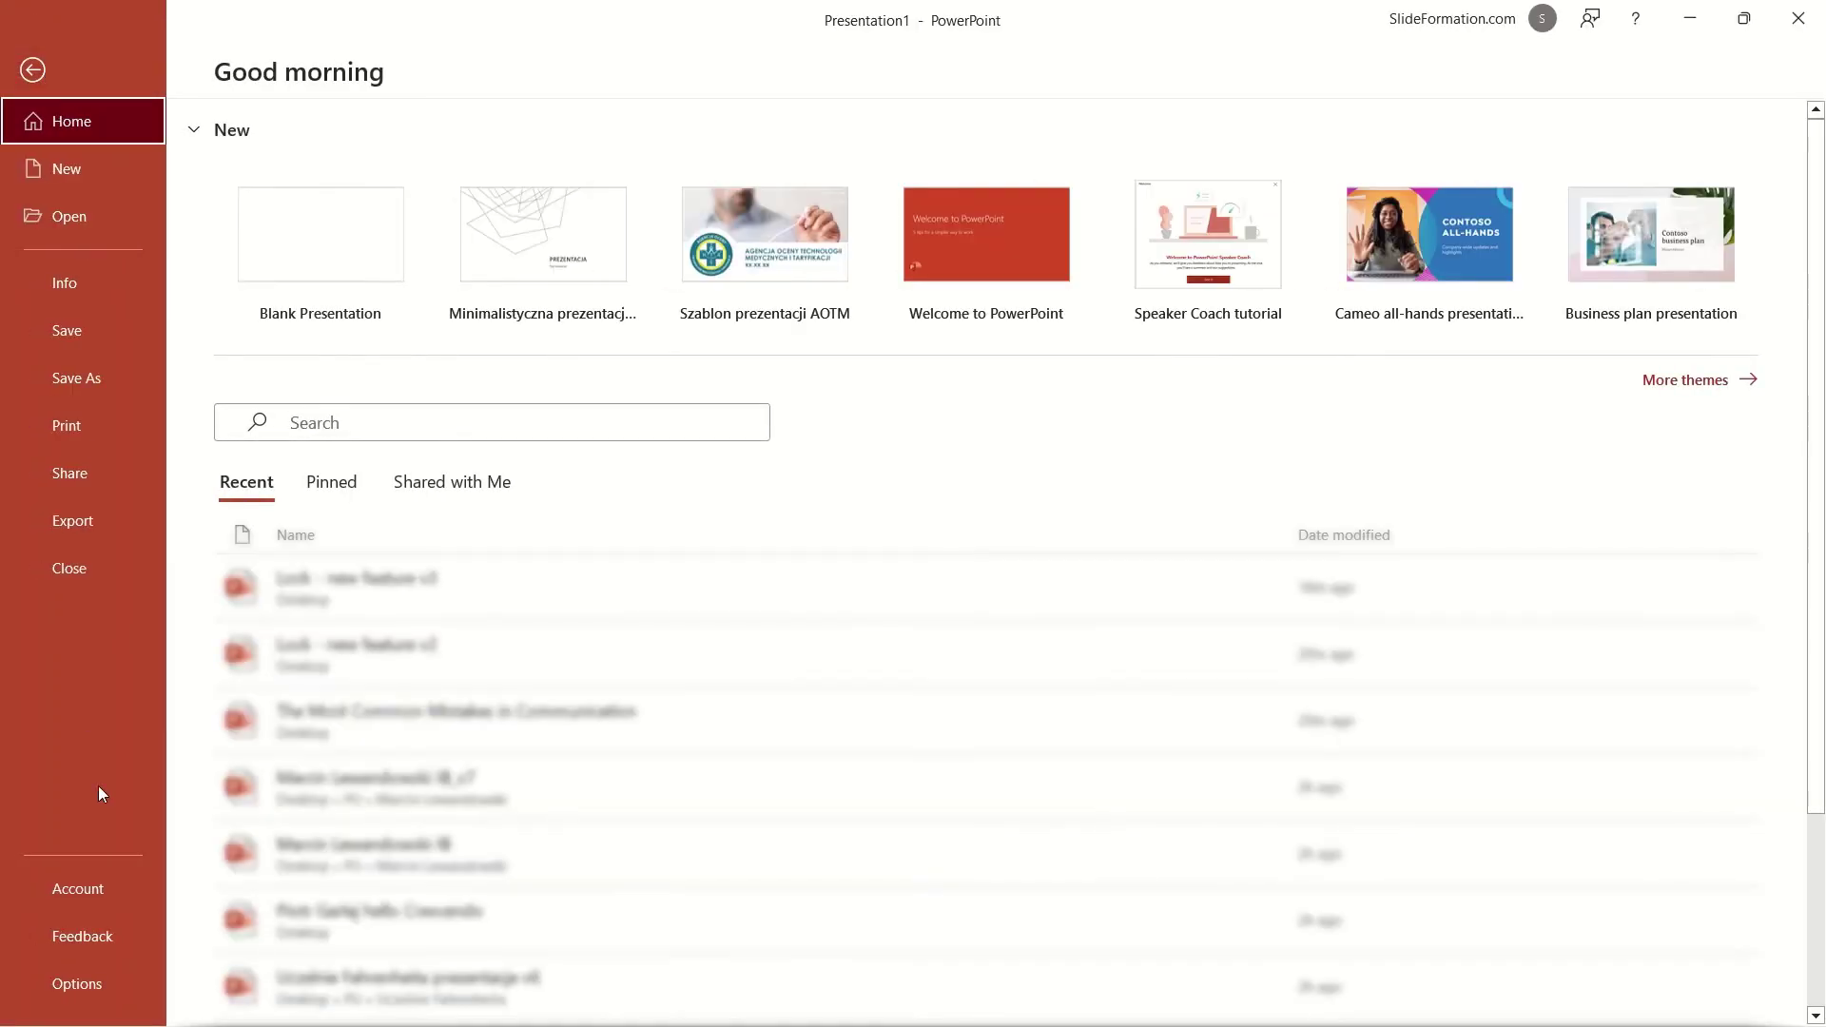
{"action": "left_click", "coordinate": [82, 892]}
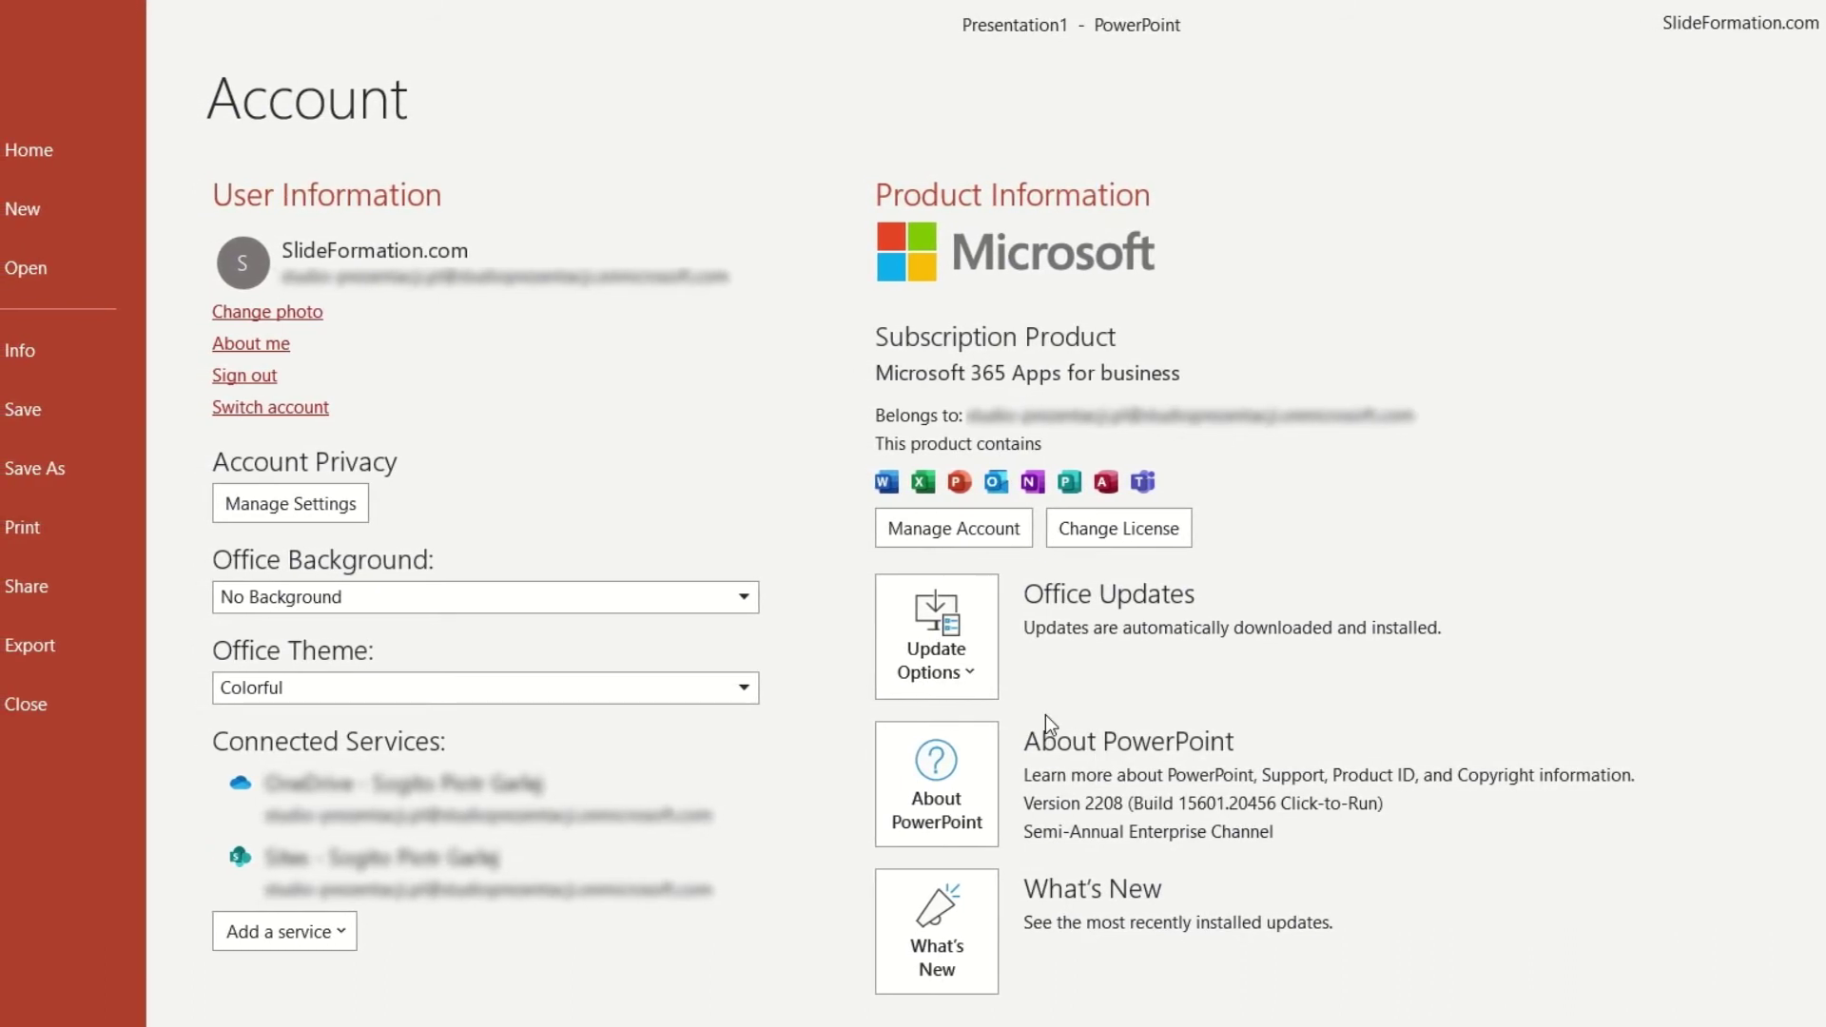
{"action": "left_click", "coordinate": [986, 677]}
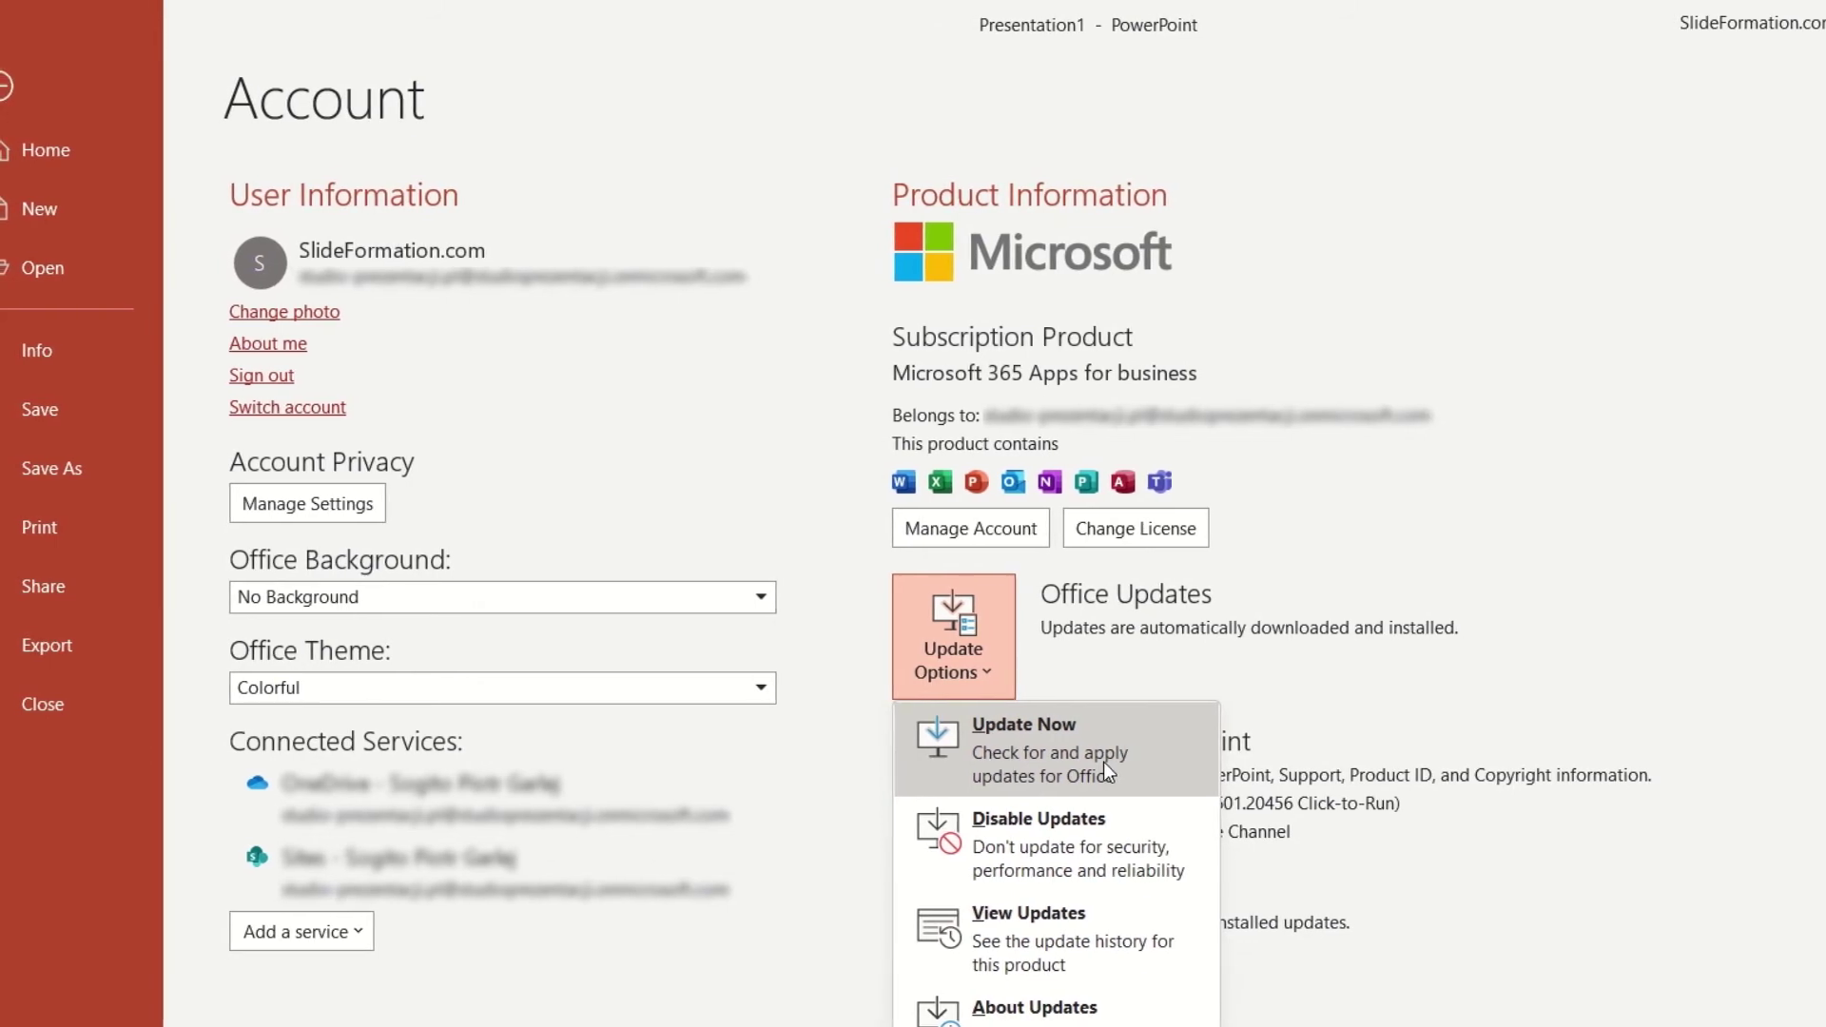
{"action": "left_click", "coordinate": [1543, 723]}
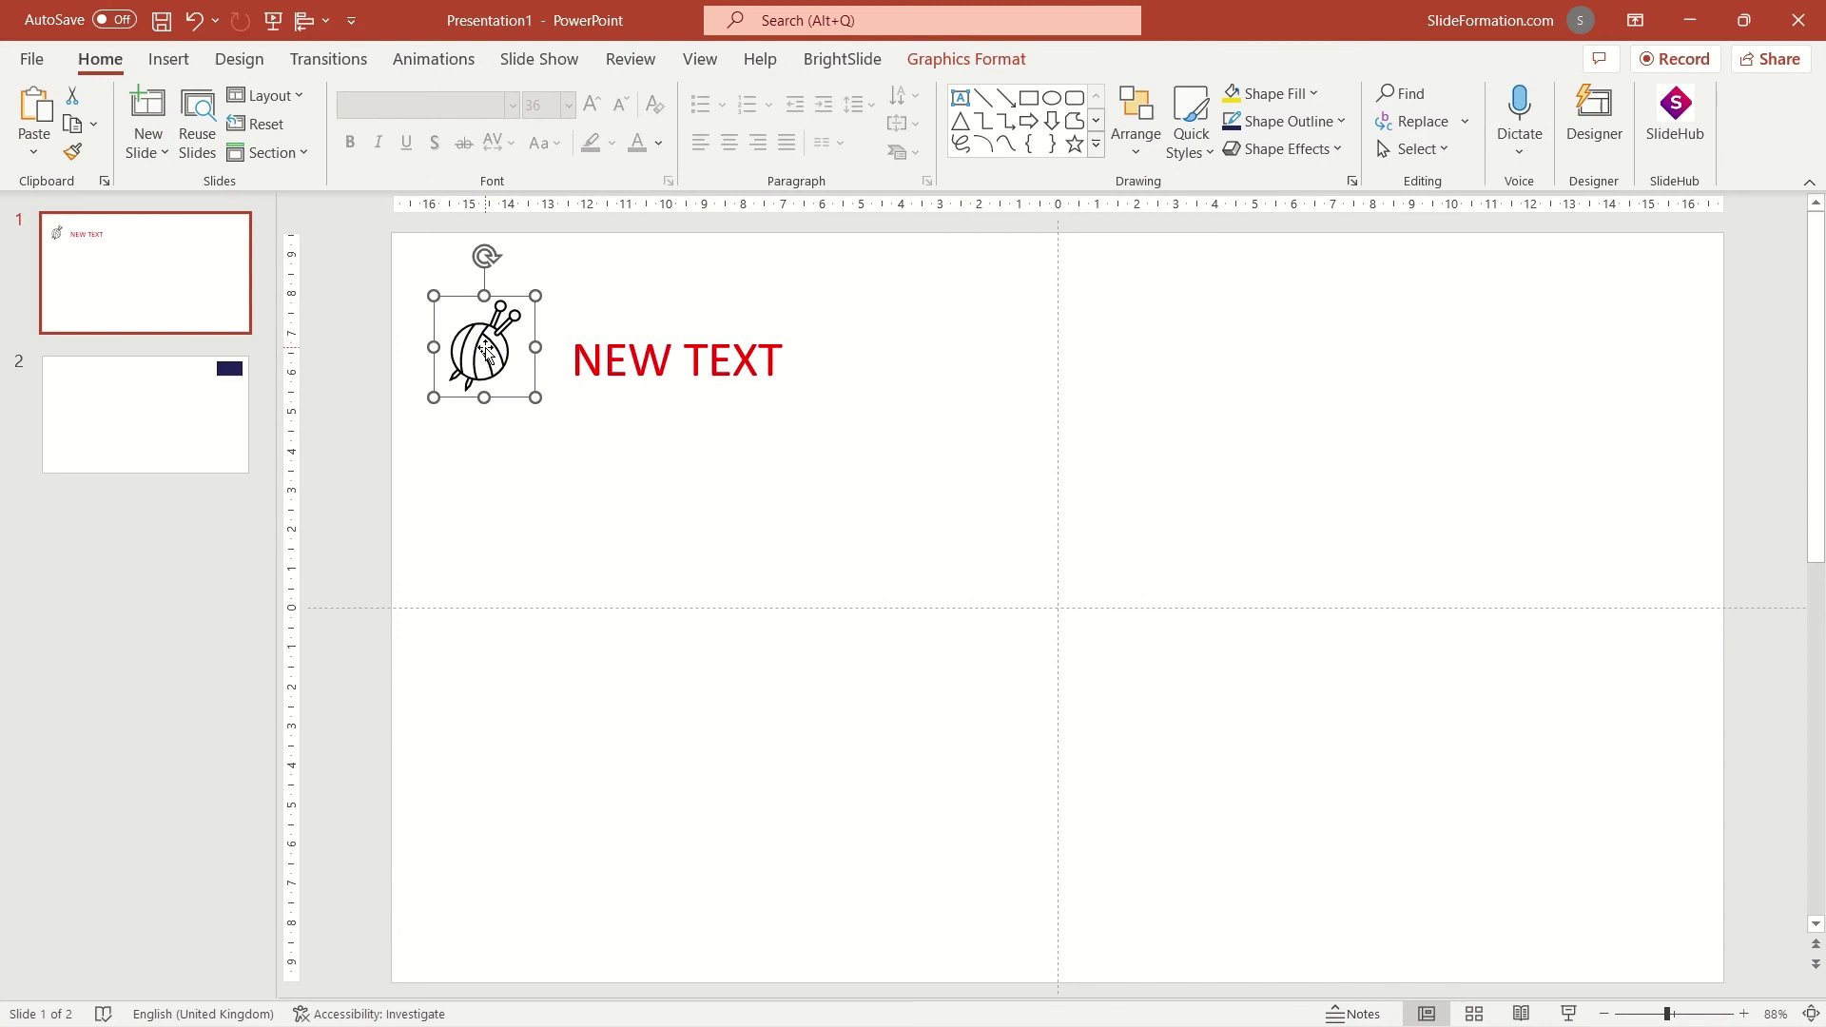
Lock the yarn-ball icon next to the red NEW TEXT heading on slide 1
{"action": "right_click", "coordinate": [487, 352]}
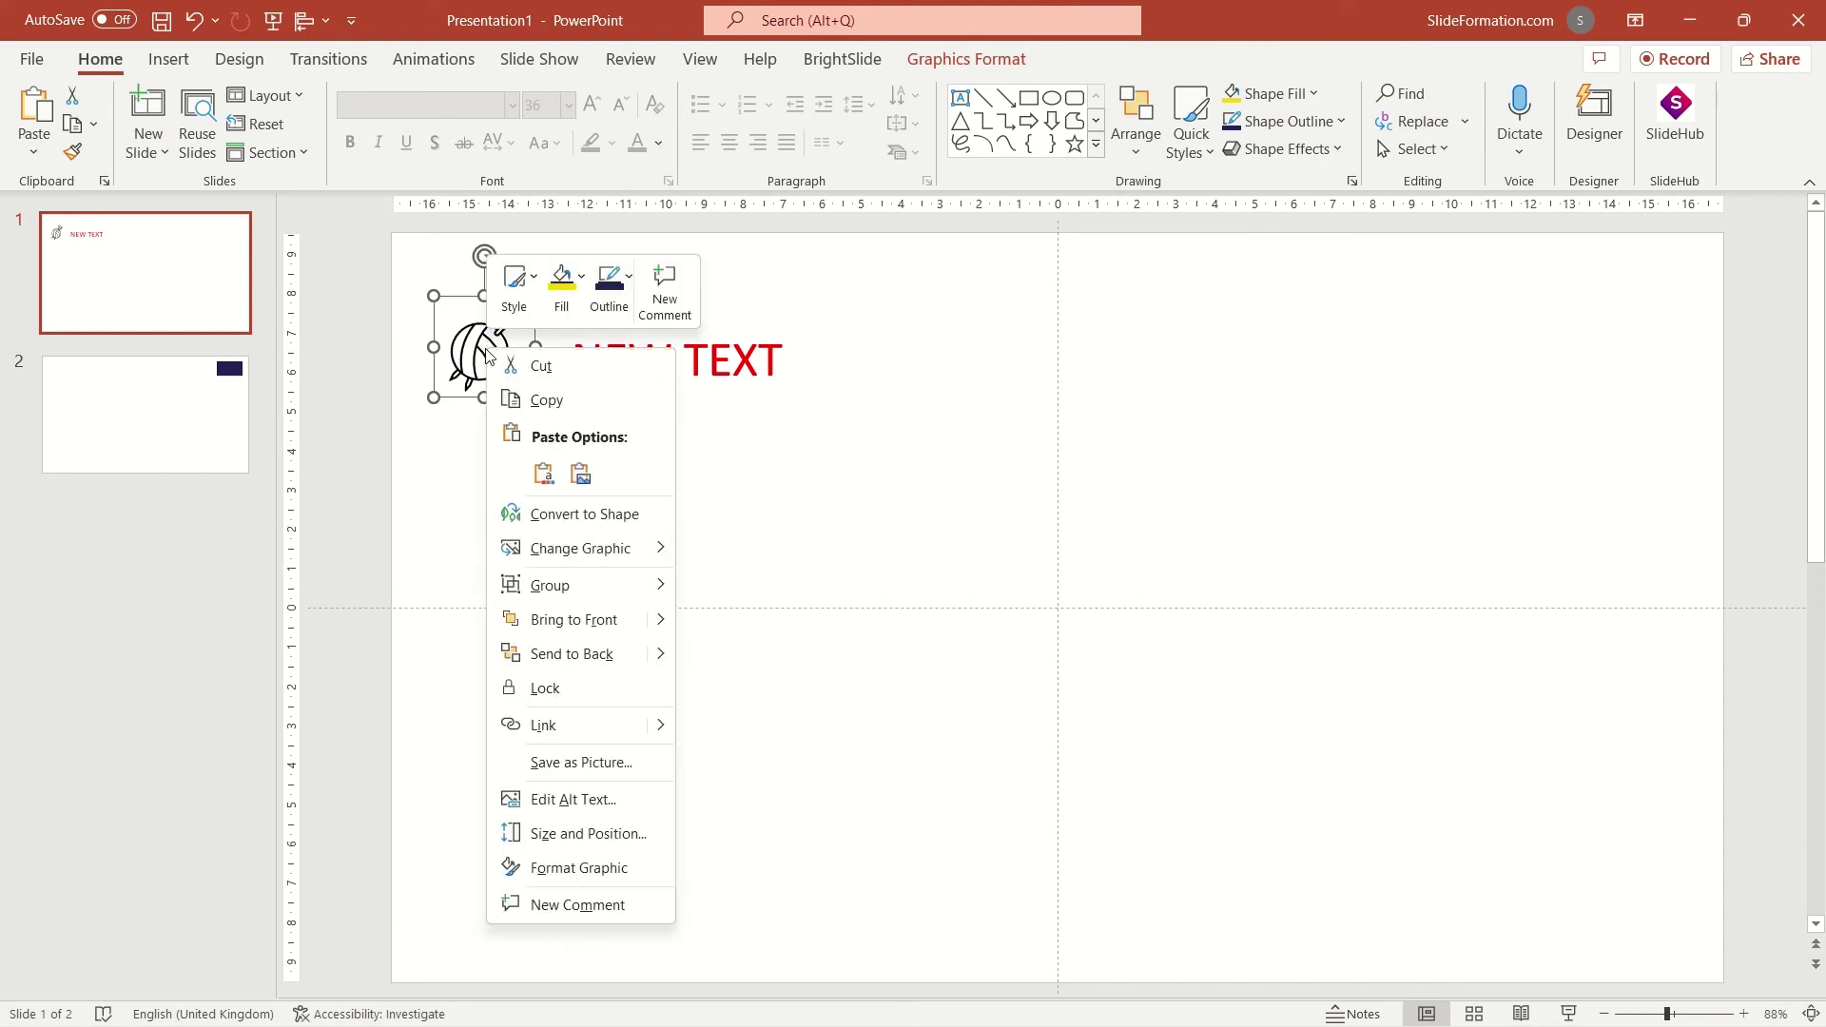
{"action": "left_click", "coordinate": [534, 699]}
{"action": "left_click", "coordinate": [559, 559]}
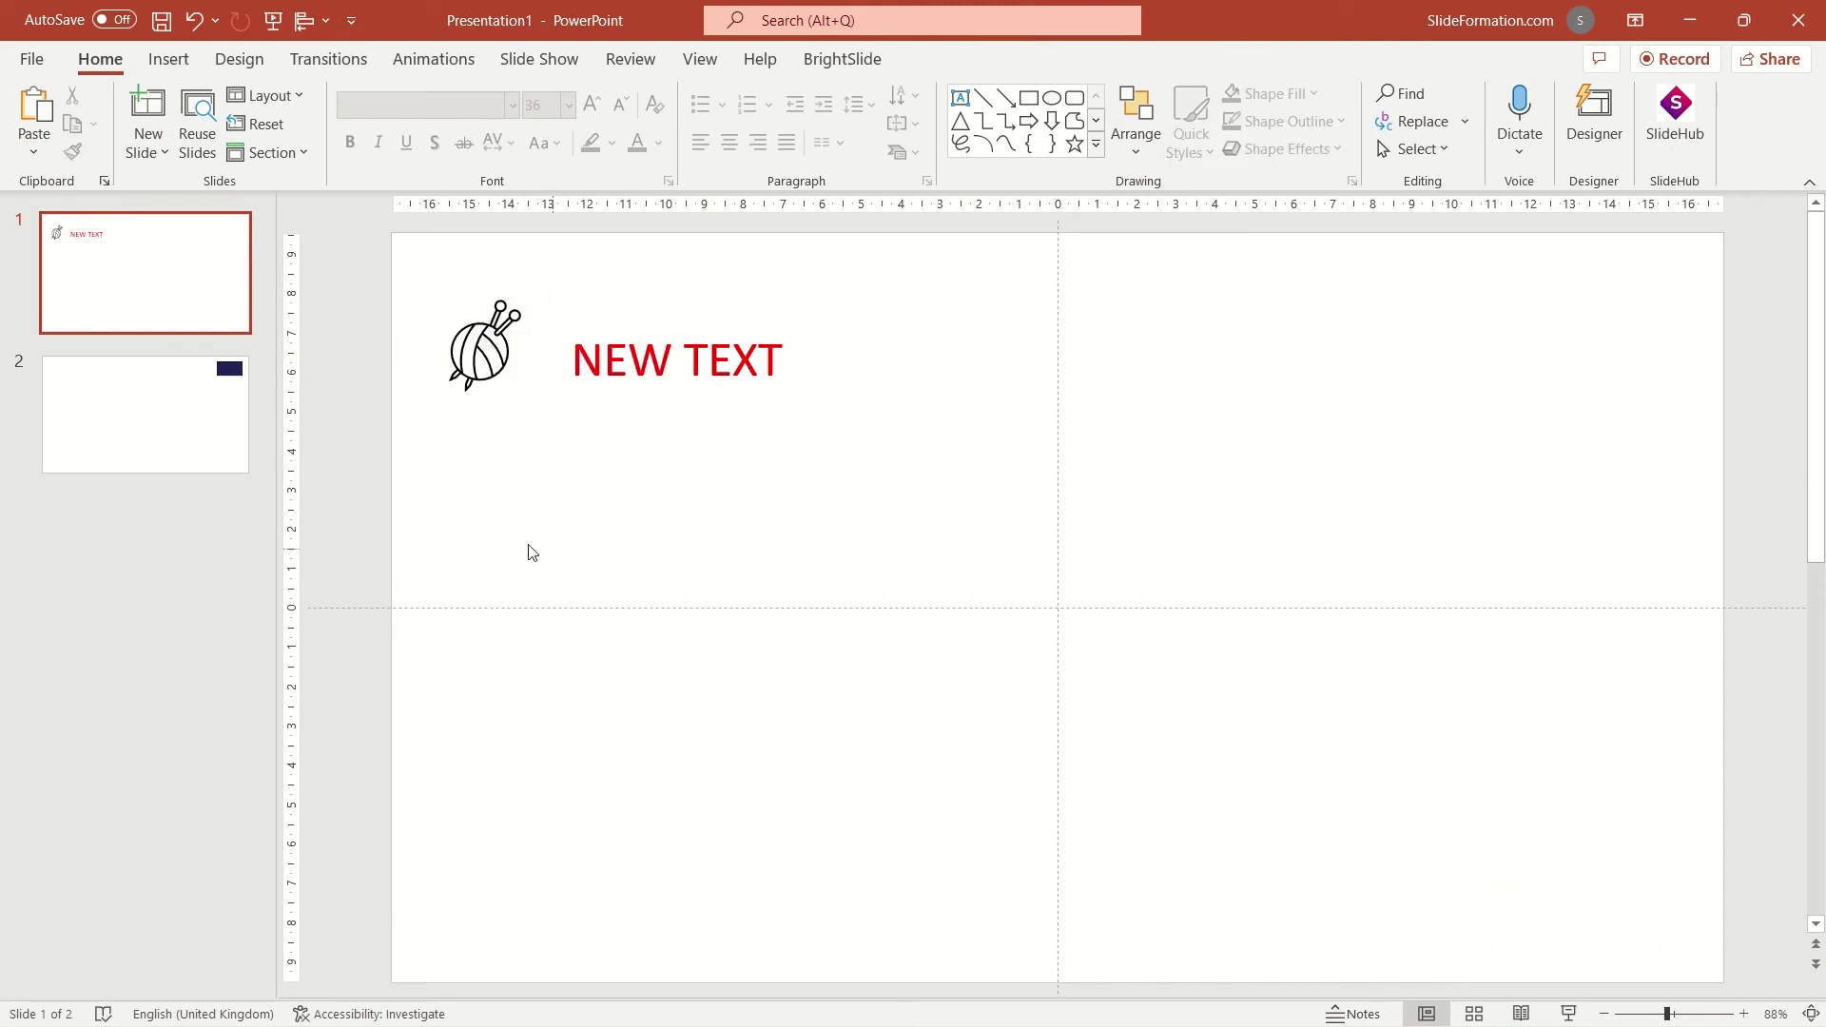